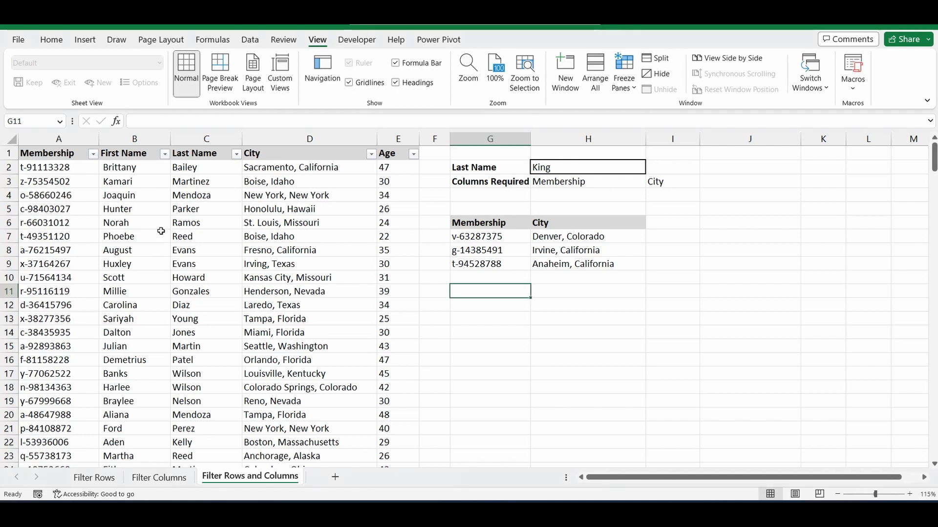
Replace King with Evans in H2 so the Membership and City results list the five Evans members.
scroll(211, 319, "down", 11)
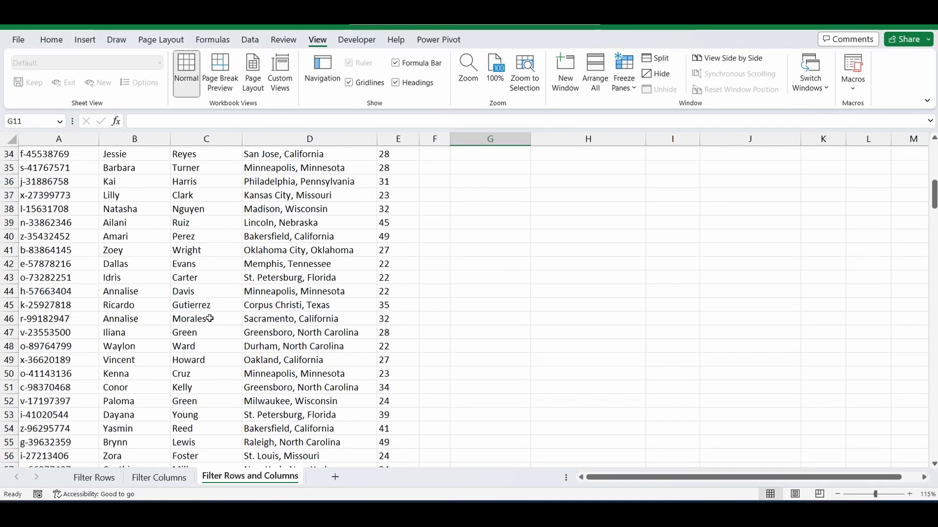
scroll(209, 319, "up", 11)
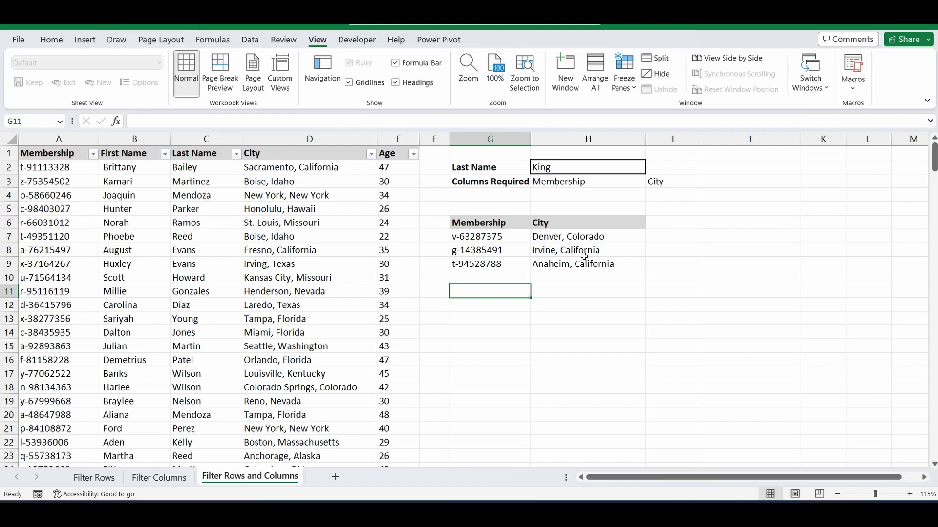
left_click(567, 167)
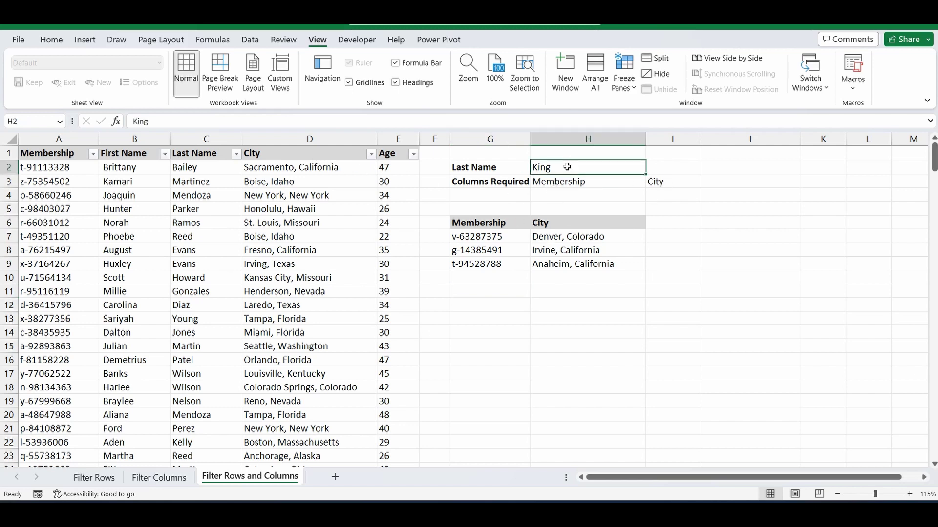
type("E")
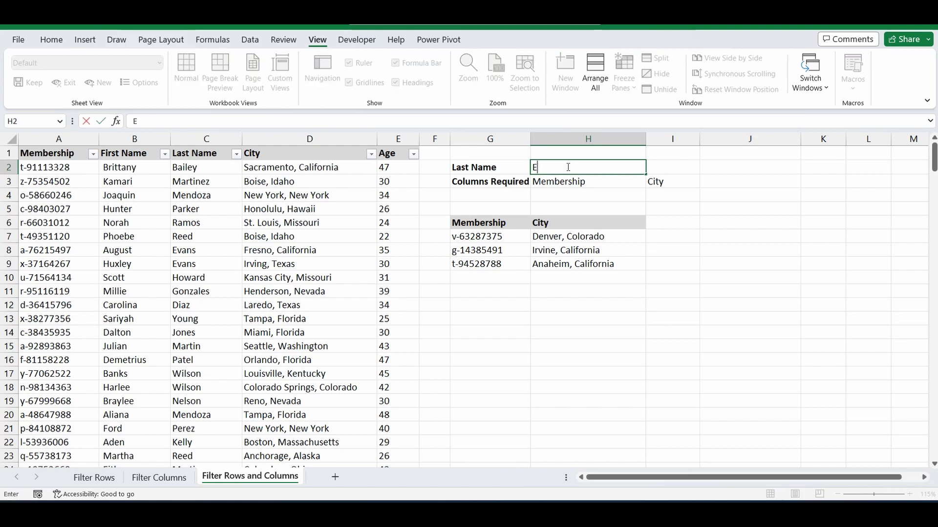
type("nans")
key("Return")
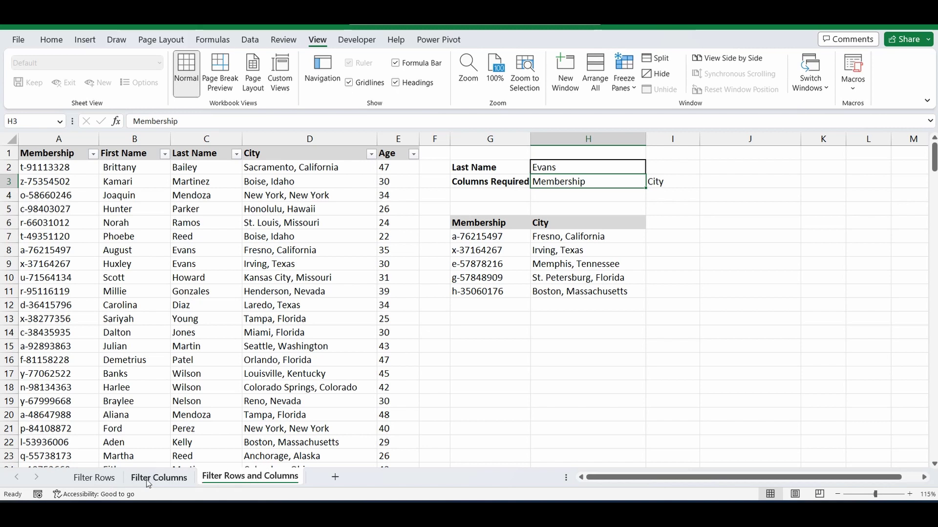
On the Filter Rows sheet, change H2 from Wilson to Evans to show five full Evans records.
left_click(96, 478)
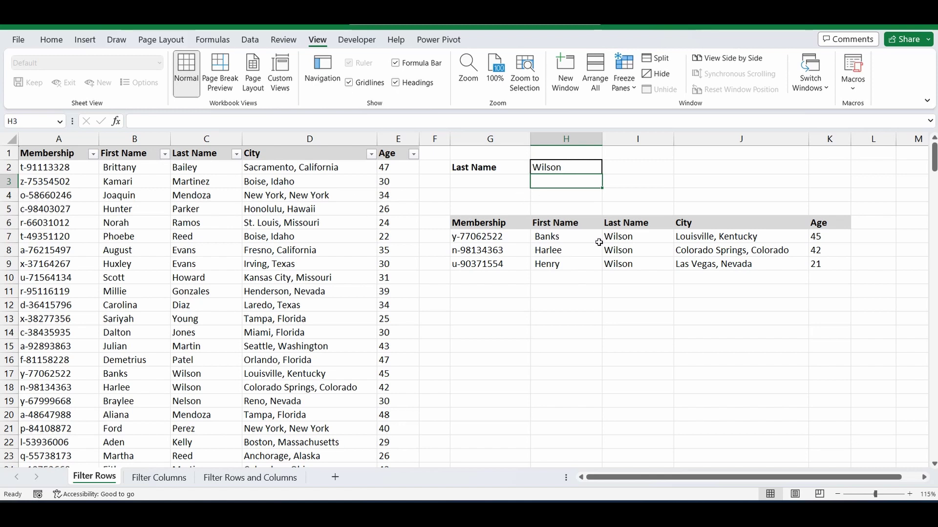
left_click(554, 168)
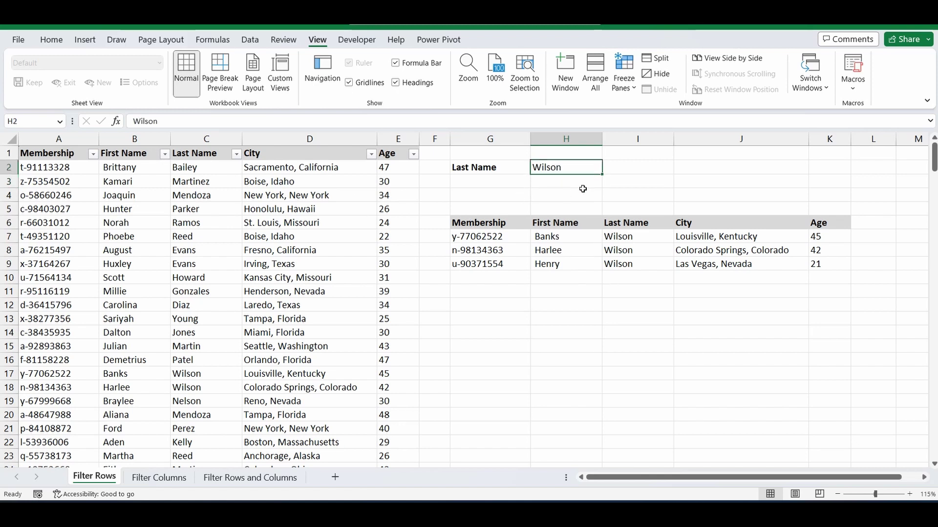
type("Evans")
key("Return")
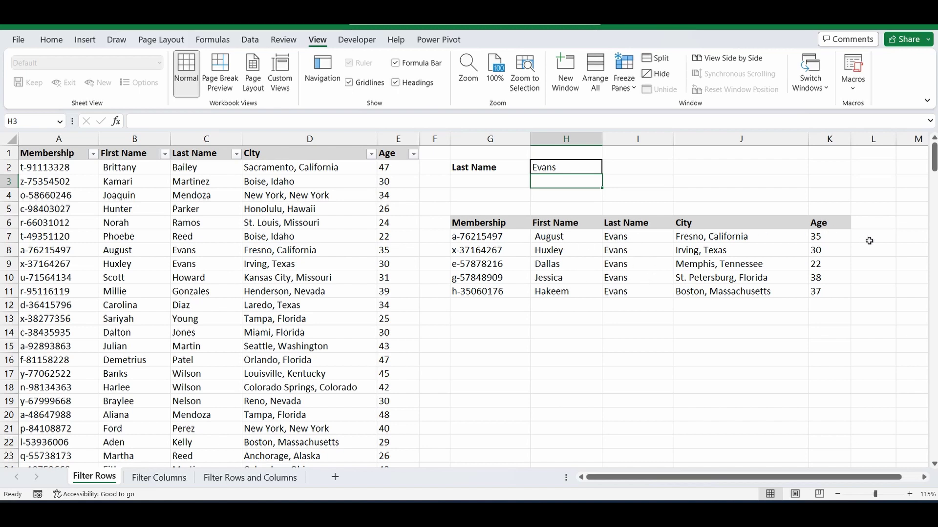
left_click(872, 238)
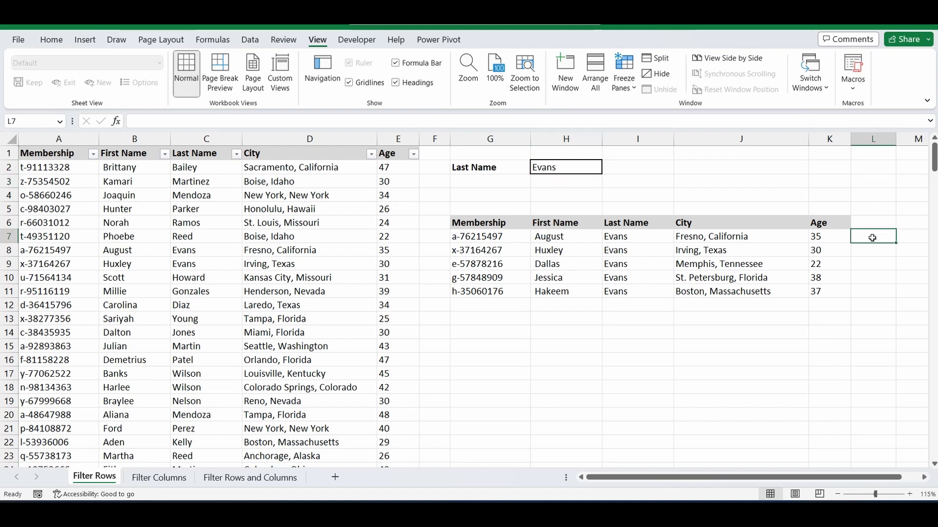
Clear the old G7:L7 results and start a FILTER formula in G7 over A1:E254.
key("shift+Left")
key("shift+Left")
key("shift+Left")
key("shift+Left")
key("shift+Left")
key("Delete")
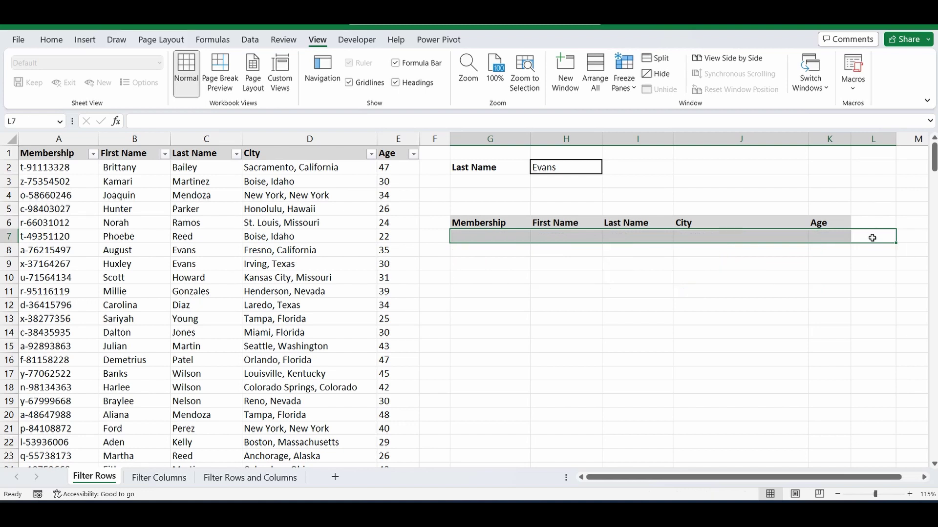
left_click(483, 235)
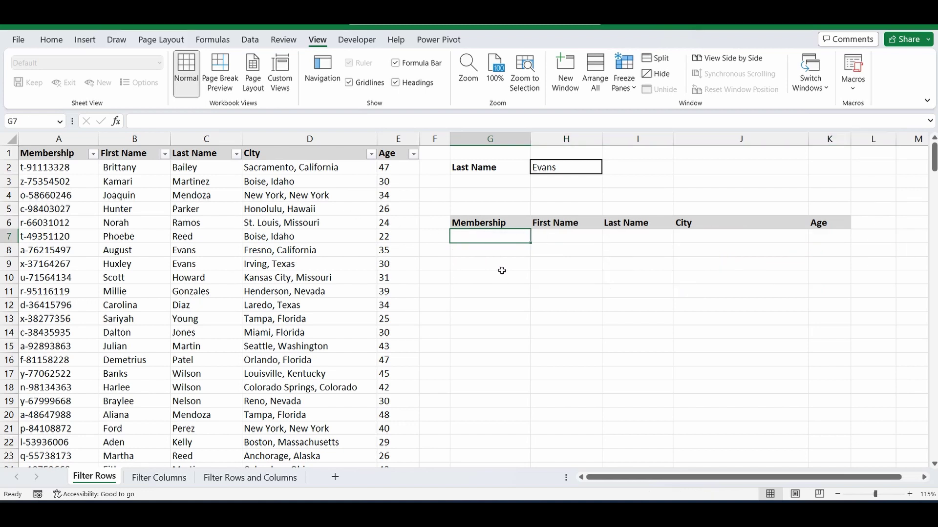
type("=fi")
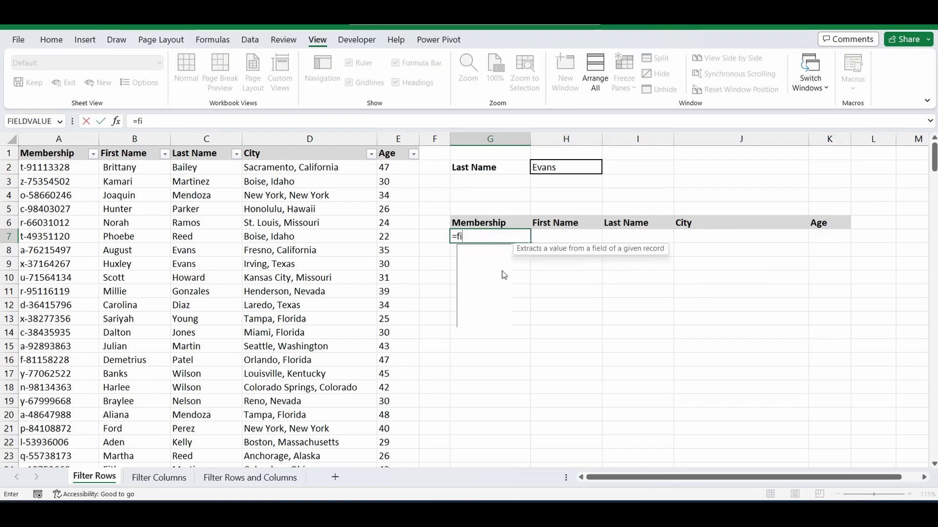
type("lter(")
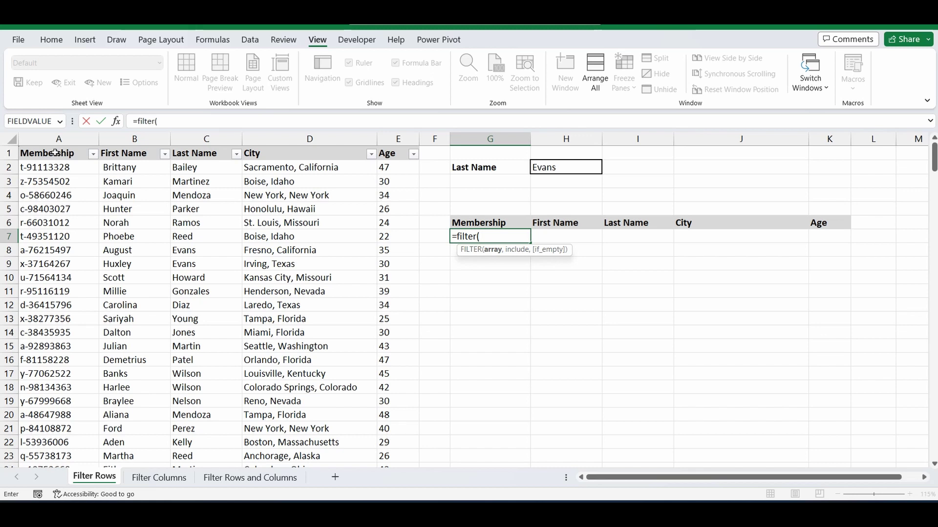
left_click_drag(56, 153, 399, 152)
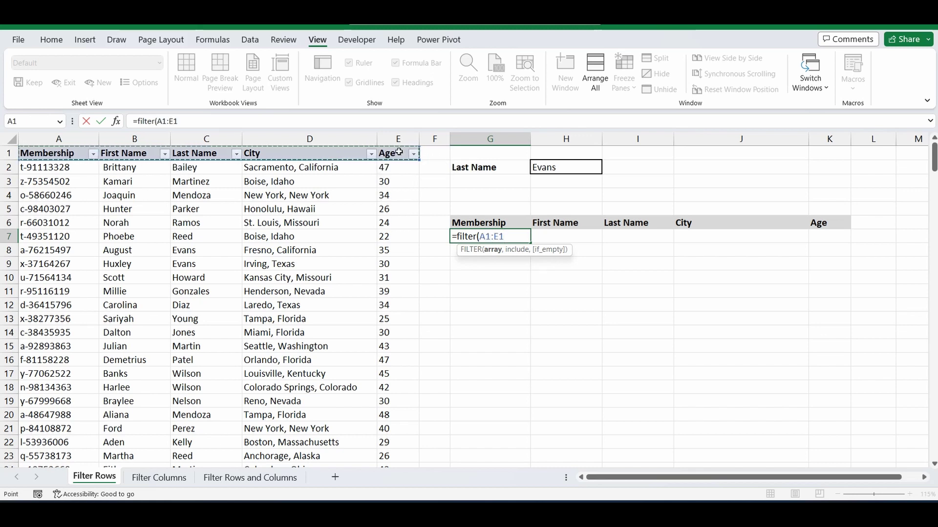
key("ctrl+shift+Down")
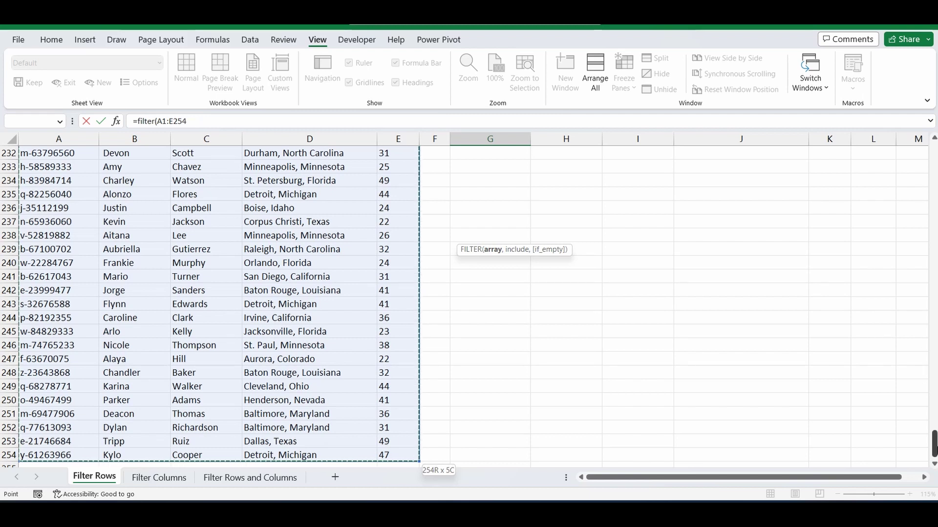
left_click_drag(934, 443, 935, 143)
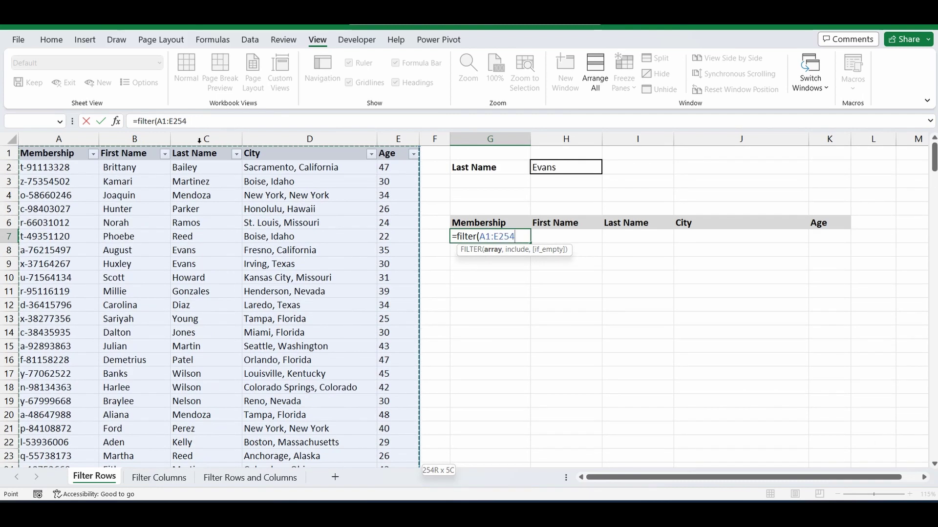
Complete the condition C1:C254=H2, giving =FILTER(A1:E254,C1:C254=H2) in G7.
left_click(207, 121)
type(",")
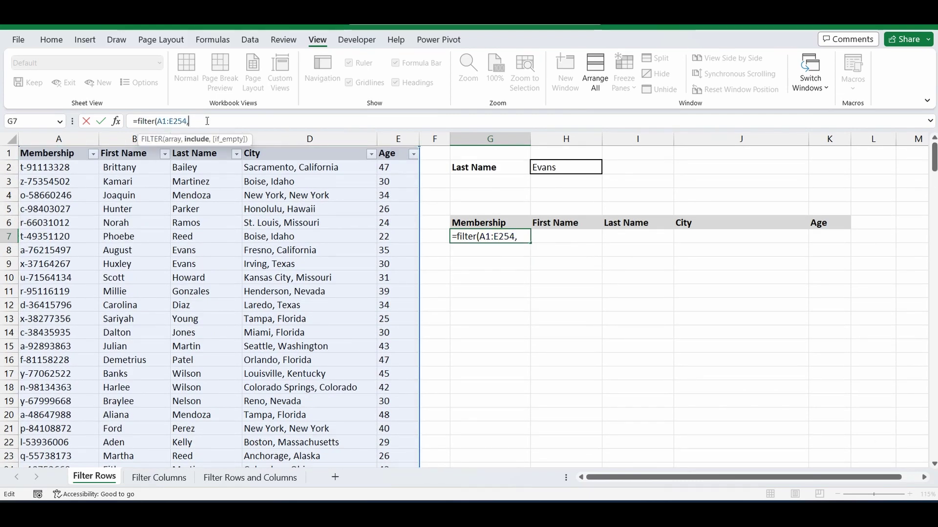
left_click(201, 154)
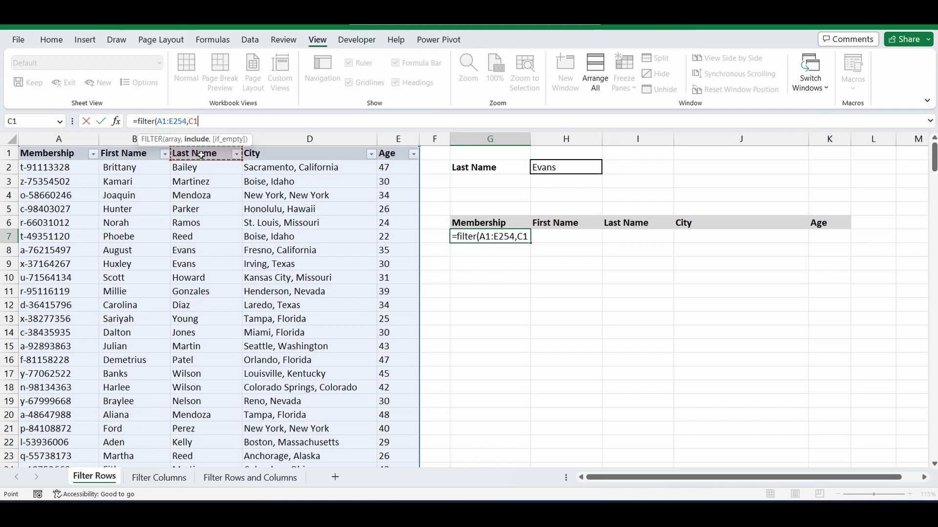
key("ctrl+shift+Down")
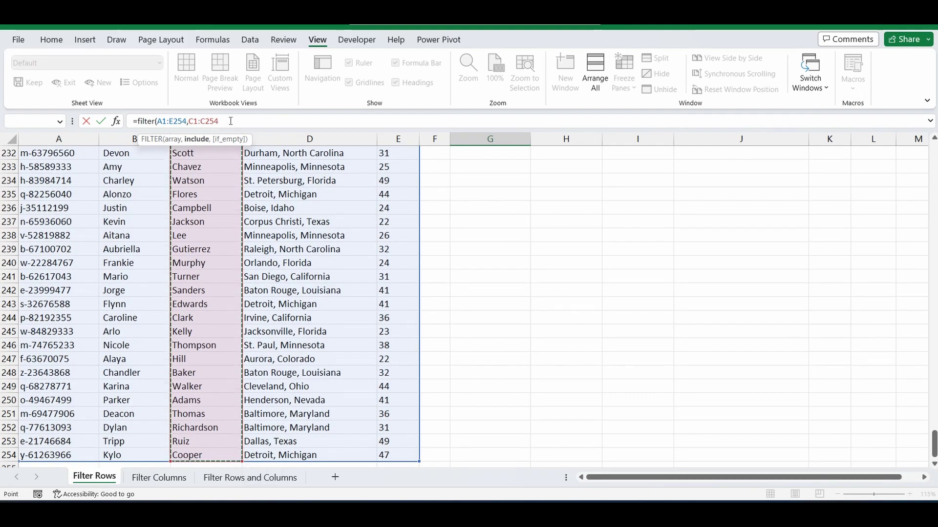
type("=")
left_click_drag(934, 442, 934, 156)
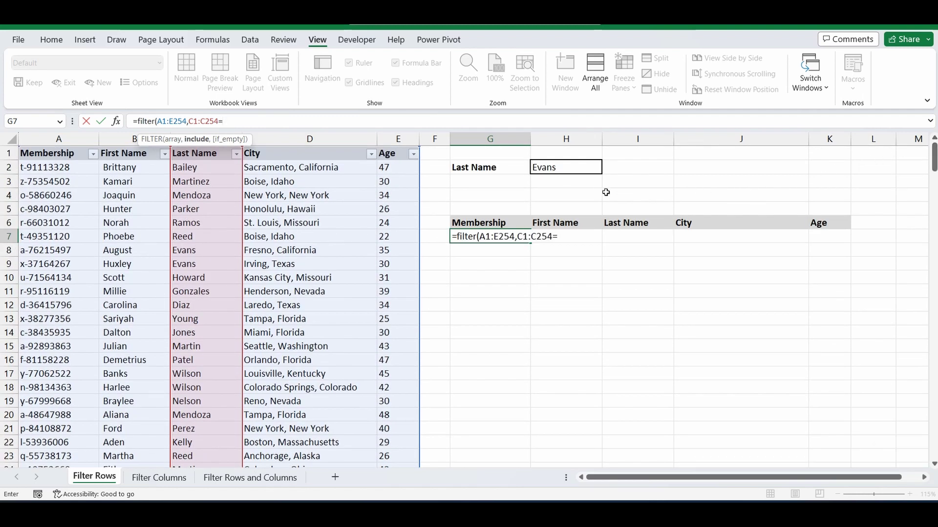
left_click(560, 167)
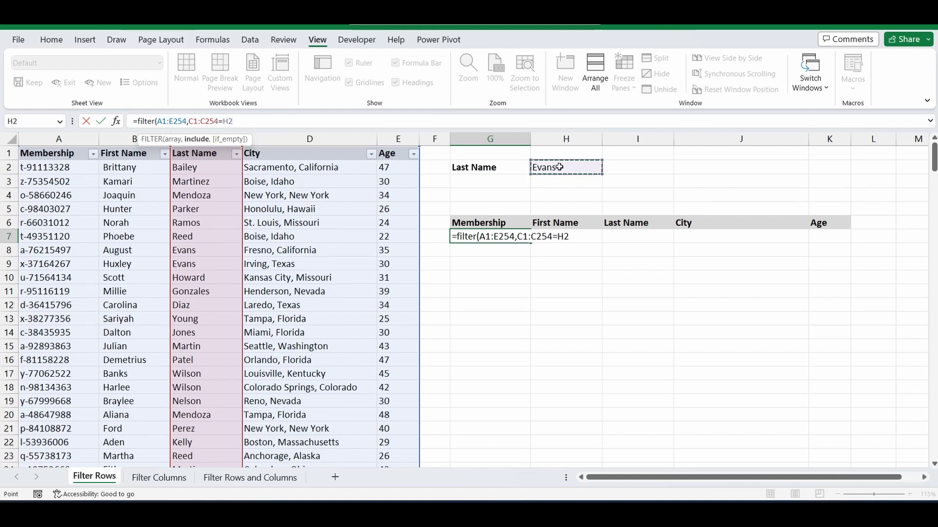
type(")")
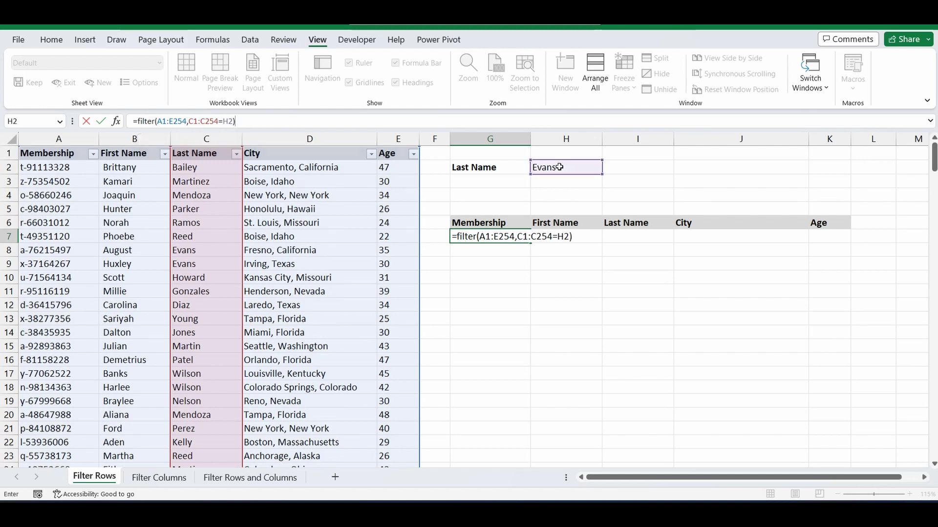
key("Return")
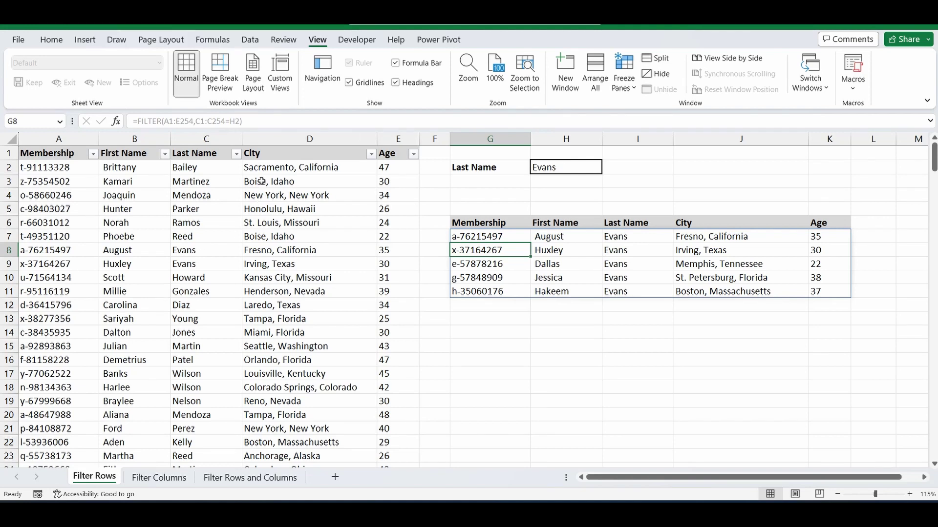
Change the last name in H2 from Evans to Young, then go to the Filter Columns sheet.
left_click(566, 168)
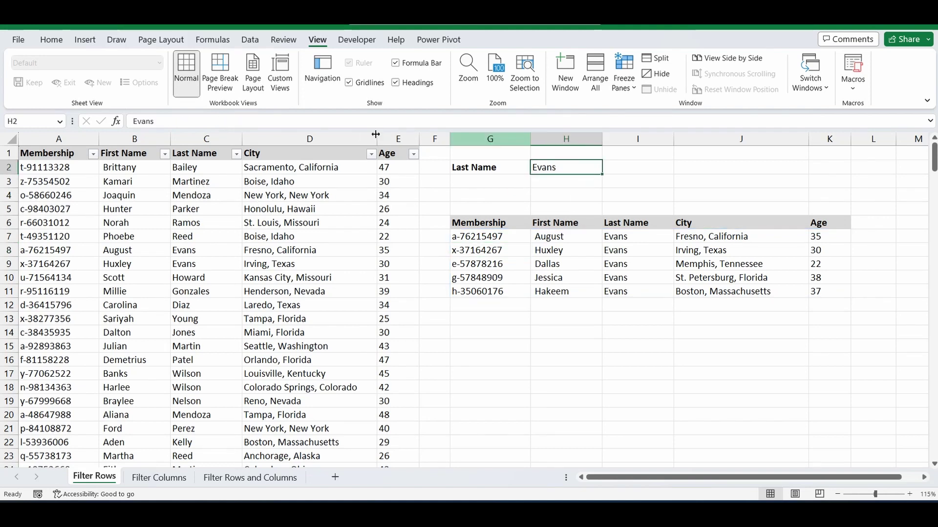
left_click_drag(163, 124, 126, 125)
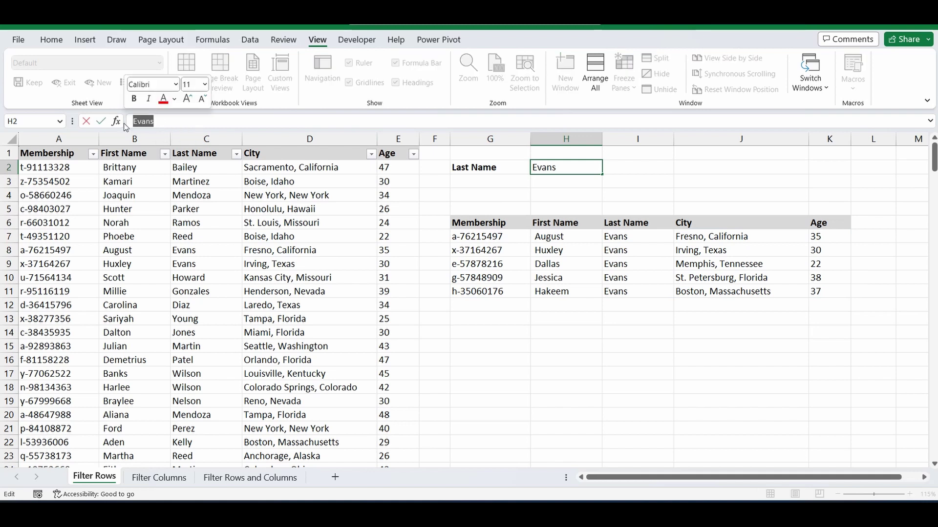
type("Young")
key("Return")
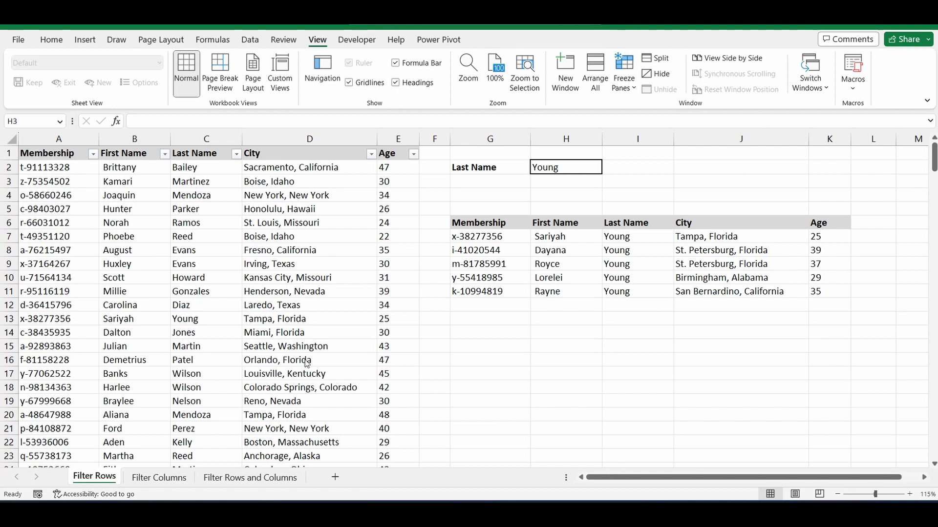
left_click(160, 478)
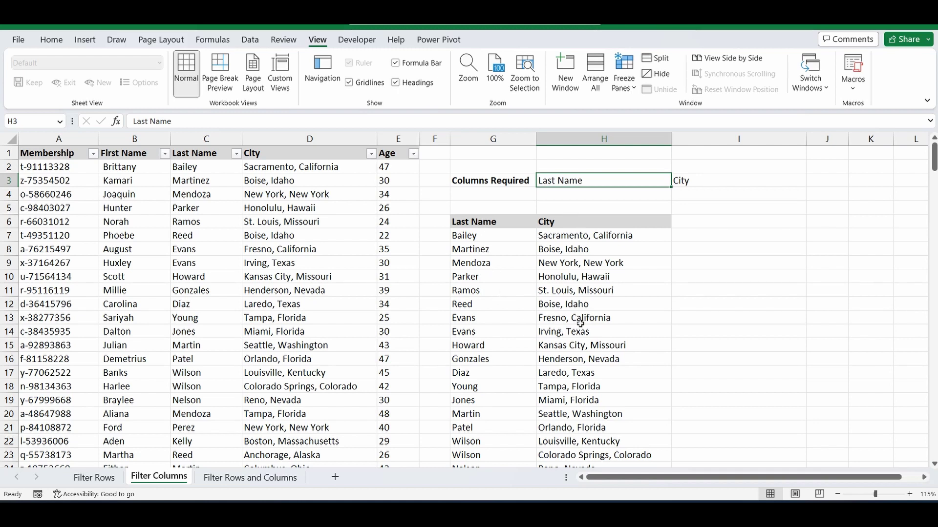
Set the first required column name in H3 to Membership.
left_click(717, 181)
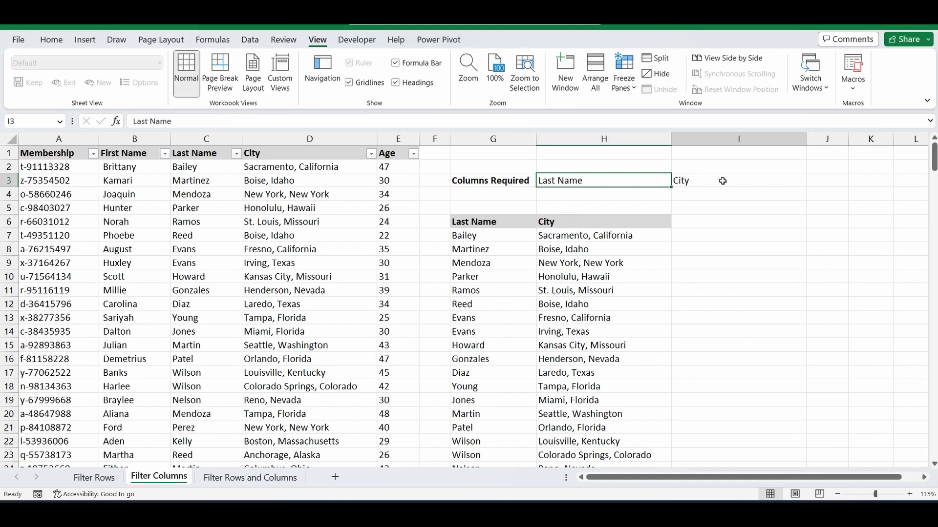
left_click(614, 181)
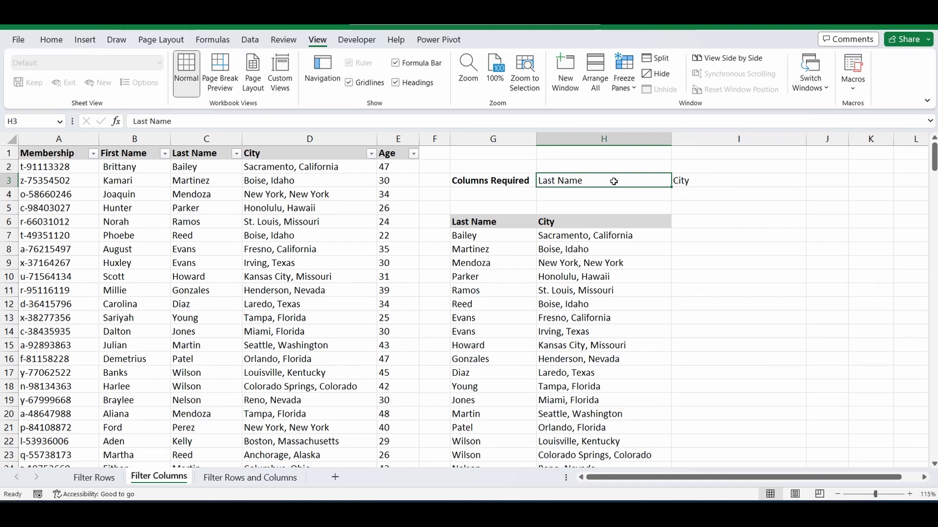
type("M")
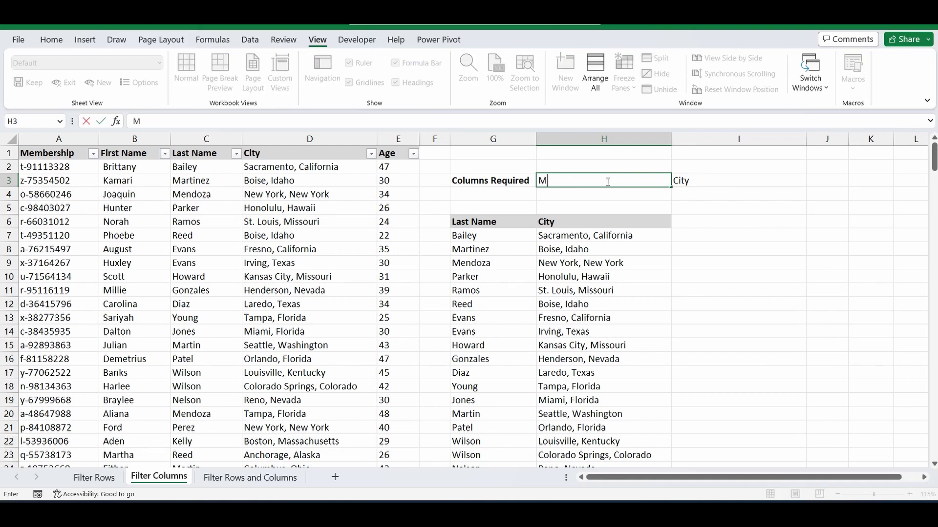
type("embership")
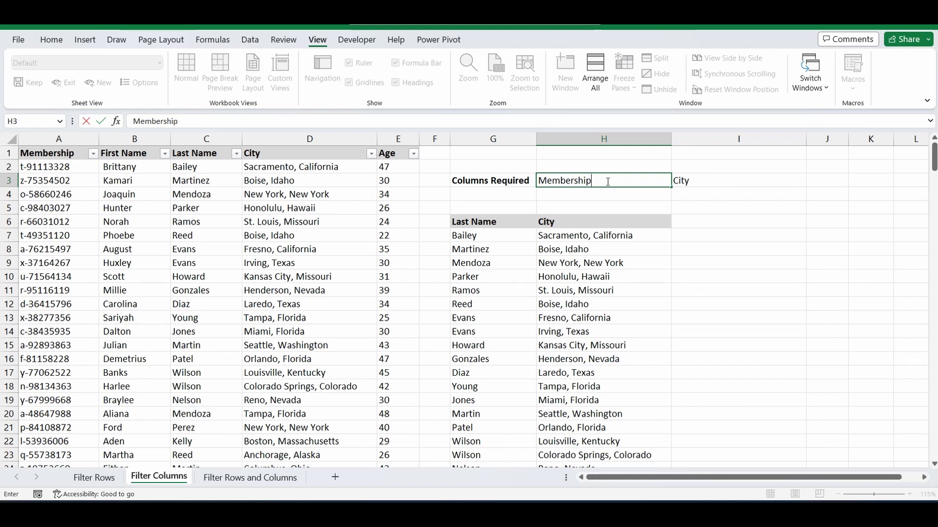
key("Return")
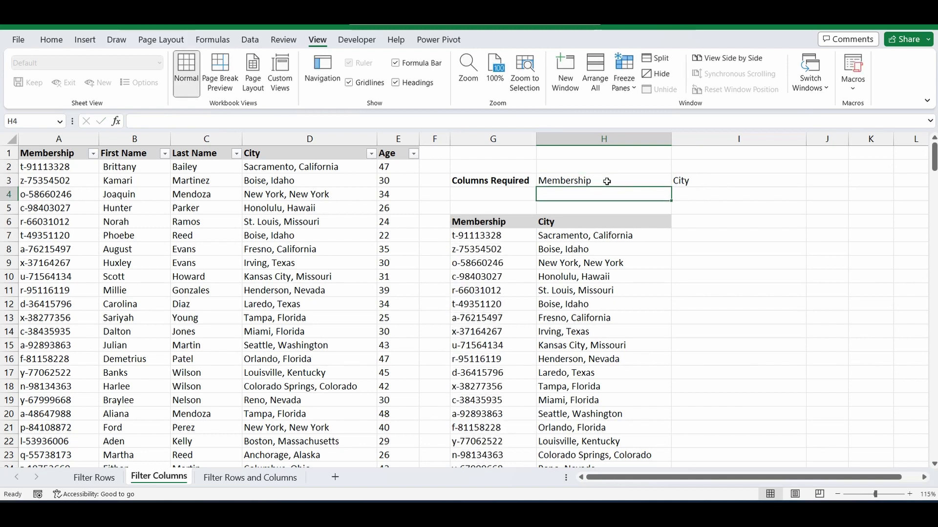
Delete the old spilled results in G6:I6.
left_click(693, 221)
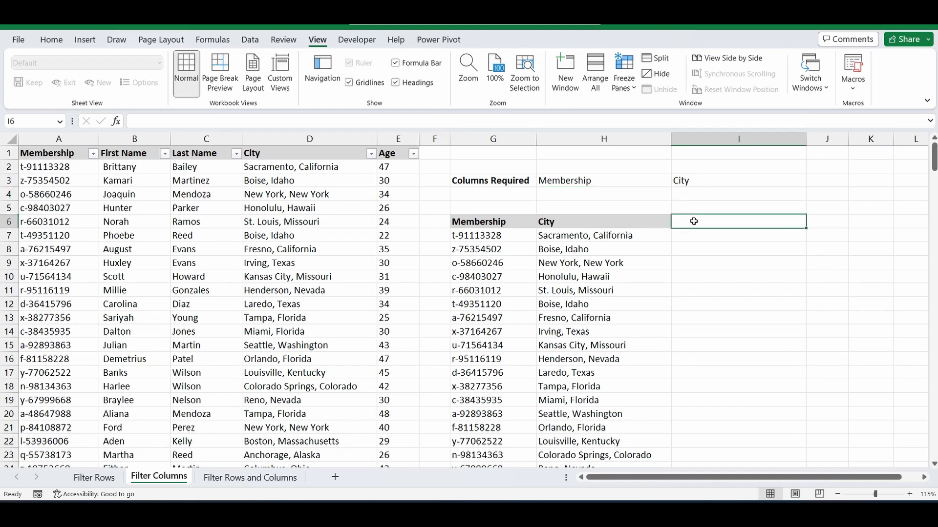
key("shift+Left")
key("shift+Left")
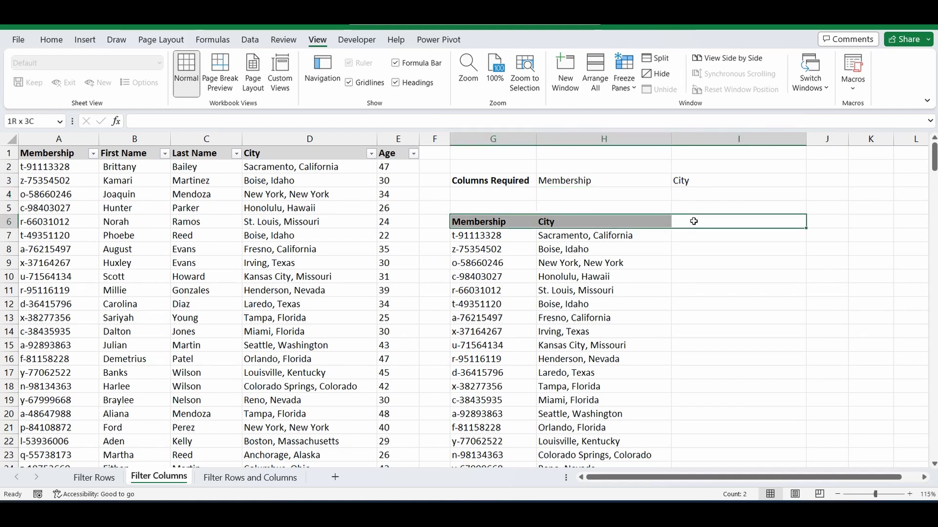
key("Delete")
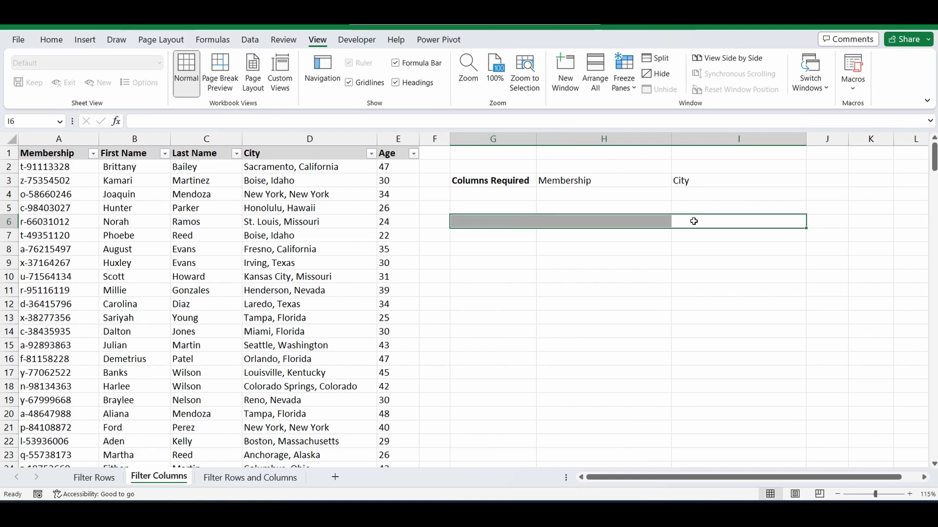
Enter =FILTER(A1:E254,A1:E1=H3) in G6 to return the full Membership column.
left_click(478, 221)
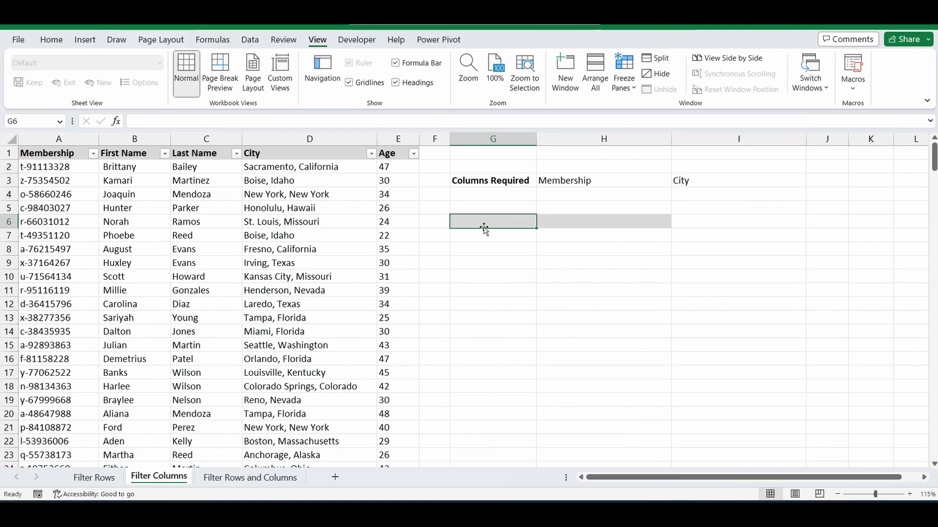
type("=filter")
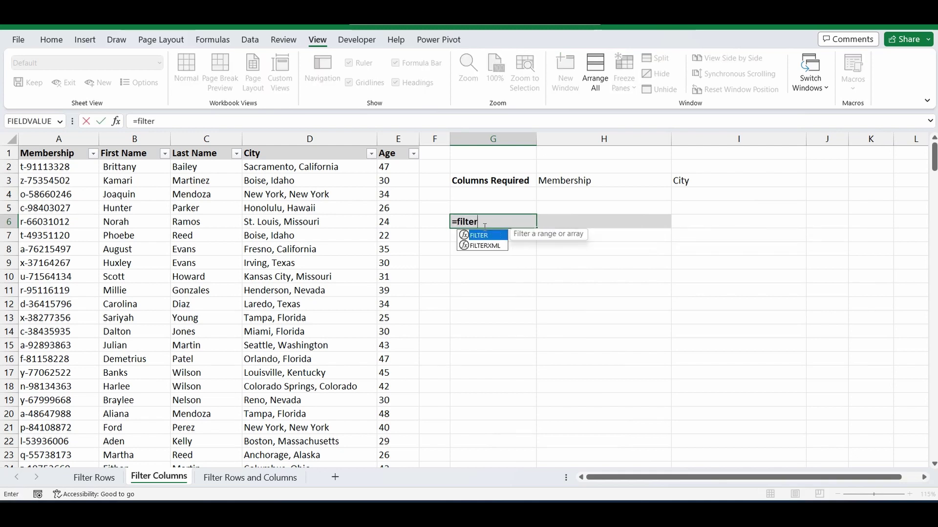
type("(")
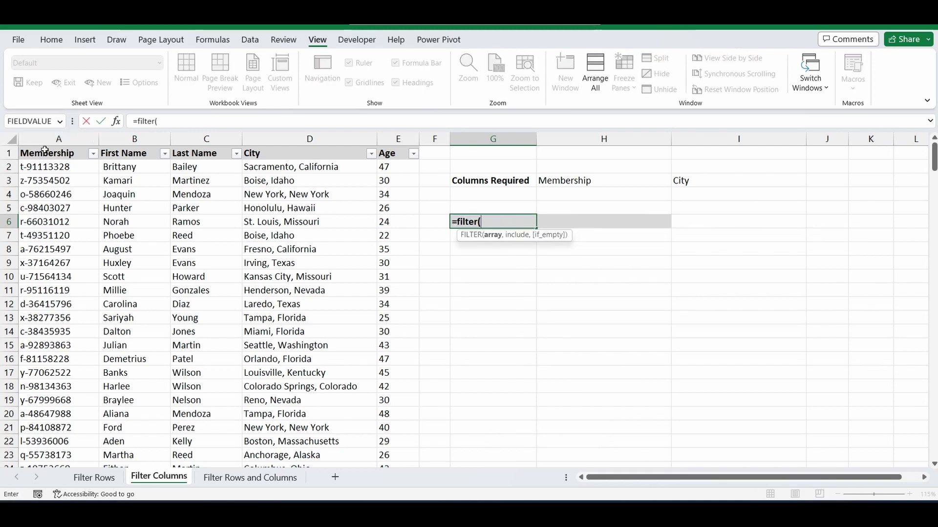
left_click_drag(45, 149, 390, 151)
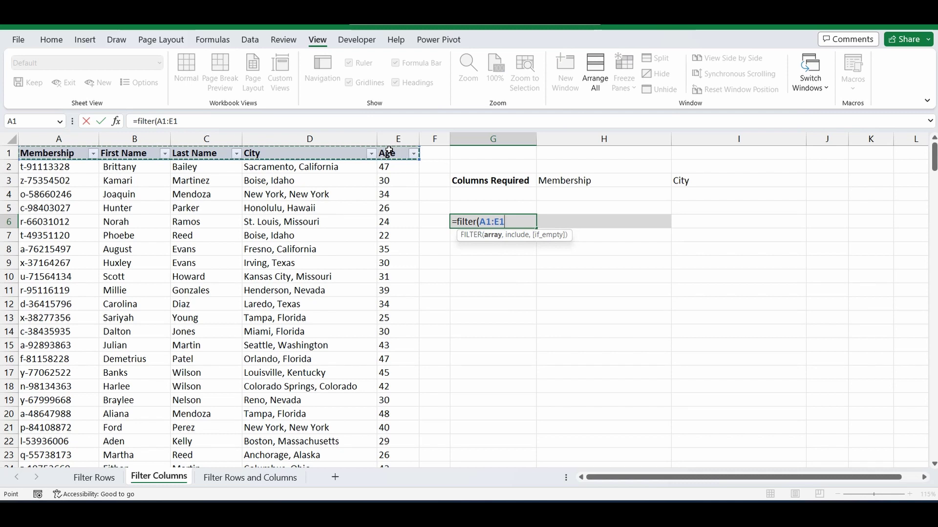
key("ctrl+shift+Down")
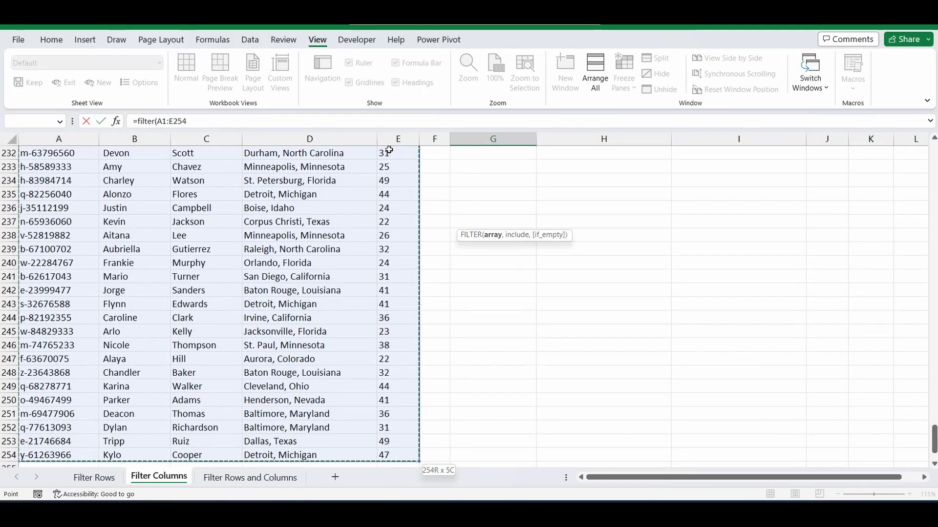
type(",")
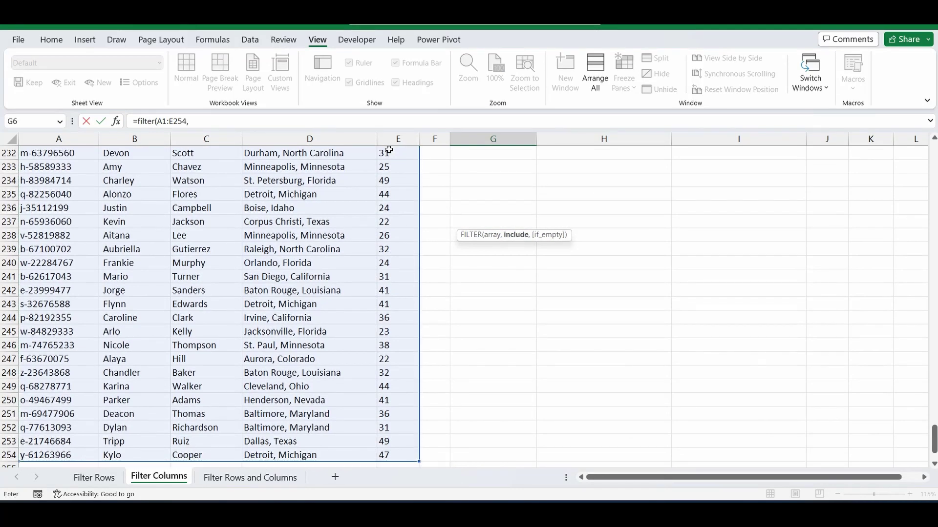
scroll(689, 159, "up", 20)
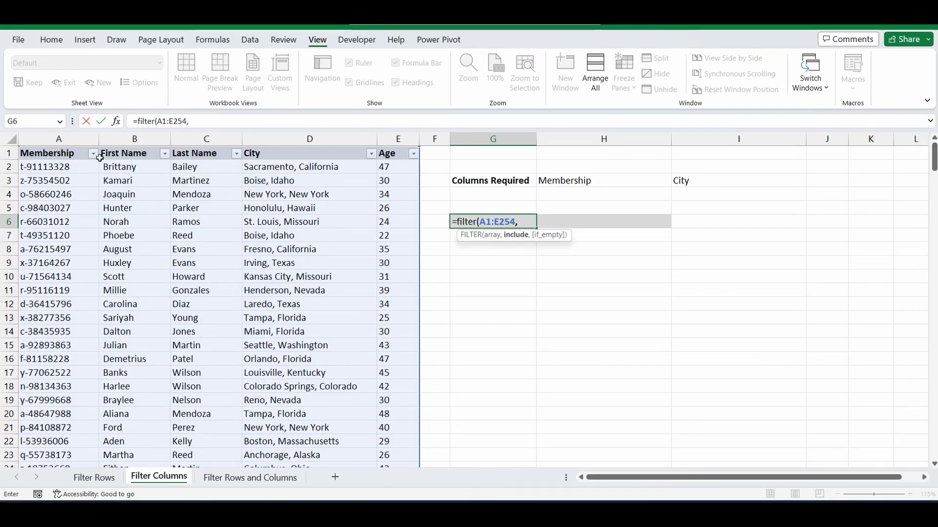
left_click_drag(47, 152, 399, 155)
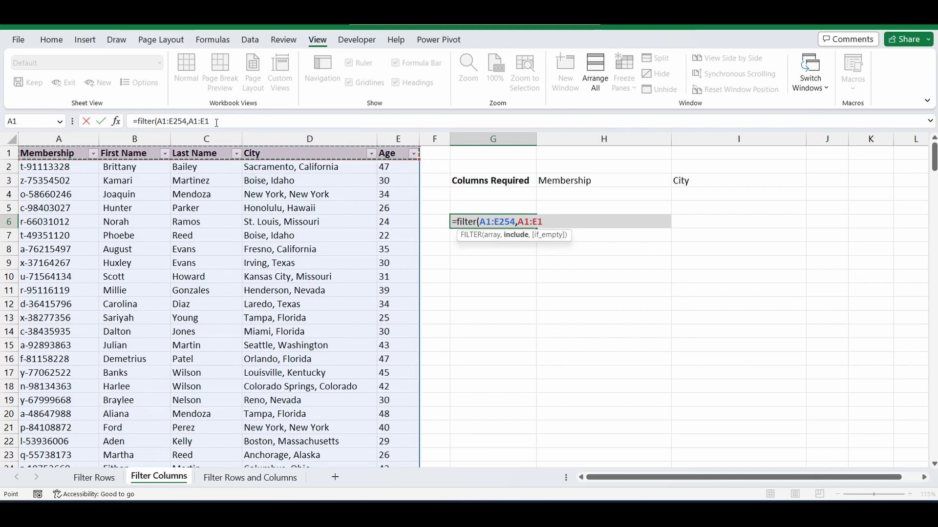
left_click(217, 122)
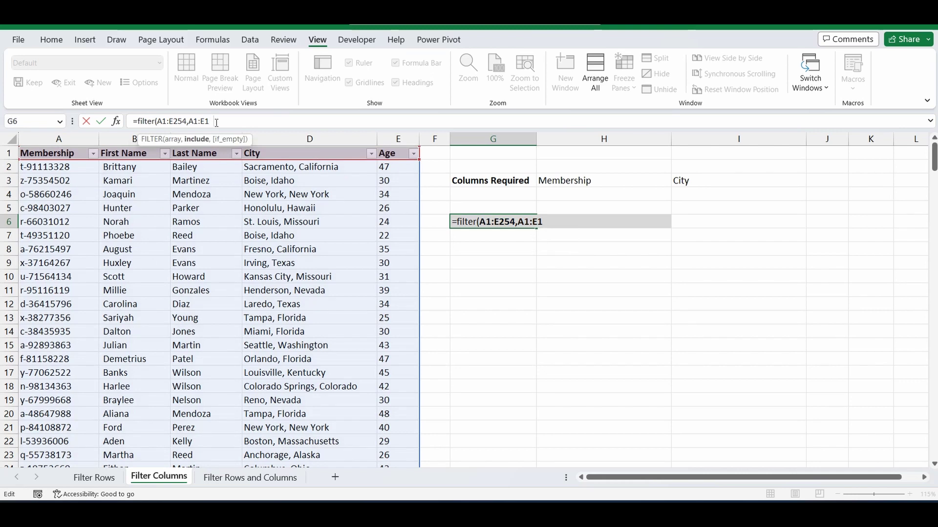
type("=")
left_click(570, 181)
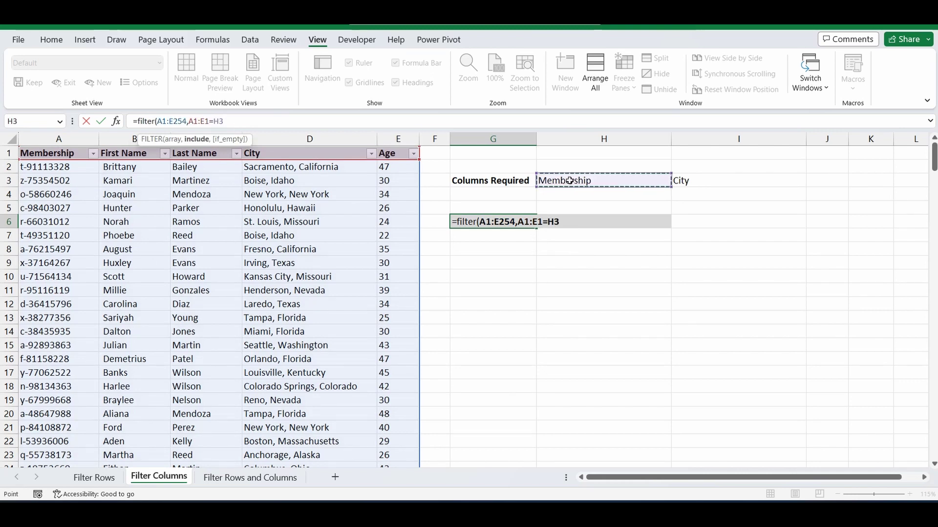
type(")")
key("Return")
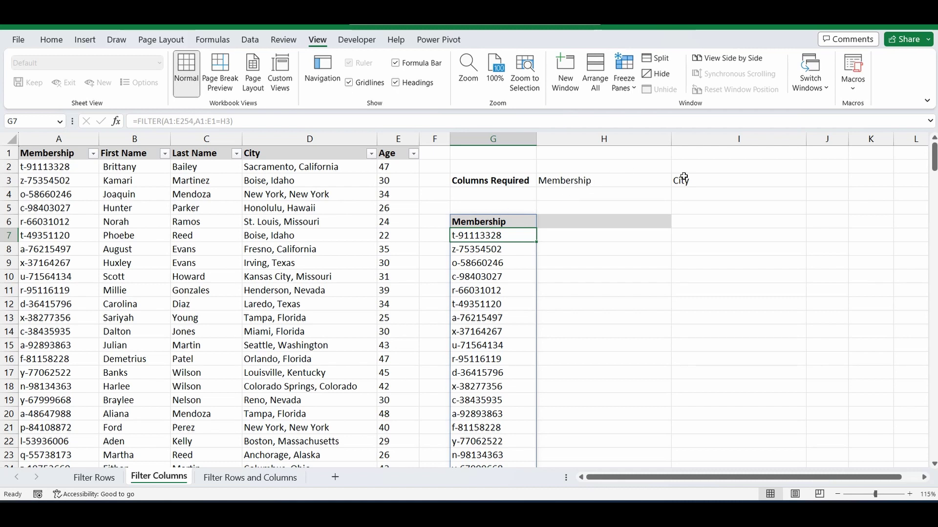
In G6's formula, replace the old include condition with (A1:E1=H3).
left_click(496, 221)
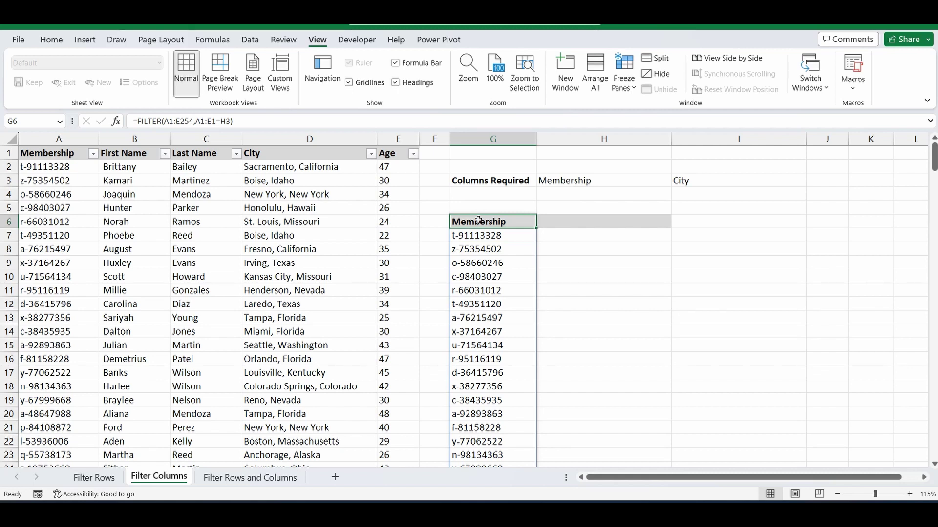
left_click_drag(195, 122, 286, 121)
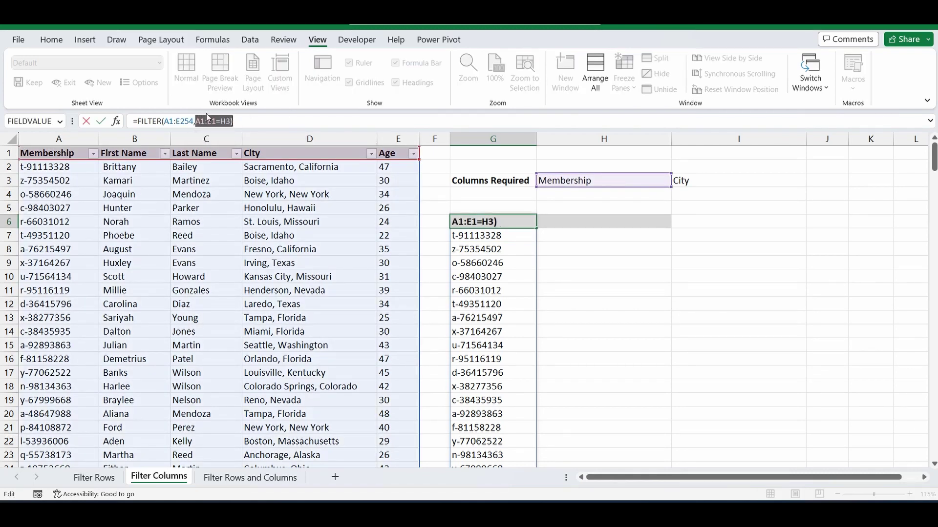
key("BackSpace")
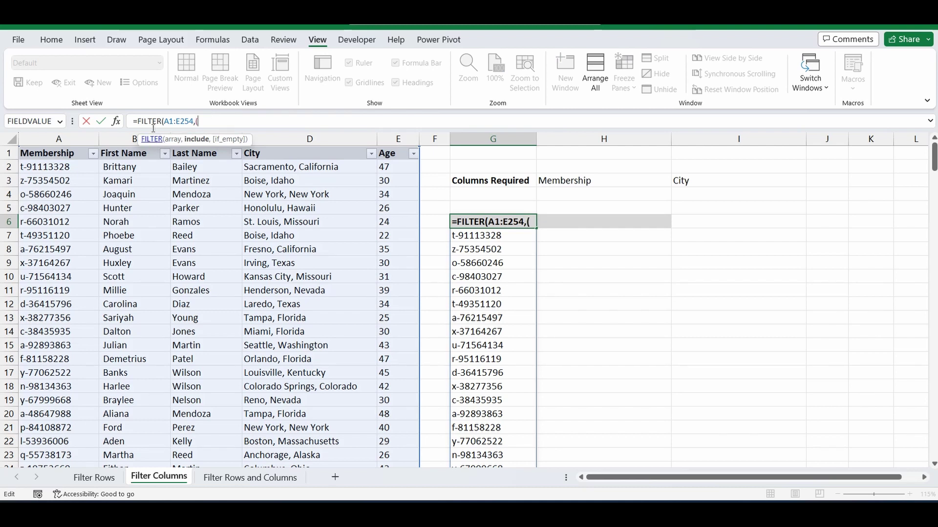
left_click_drag(69, 153, 394, 153)
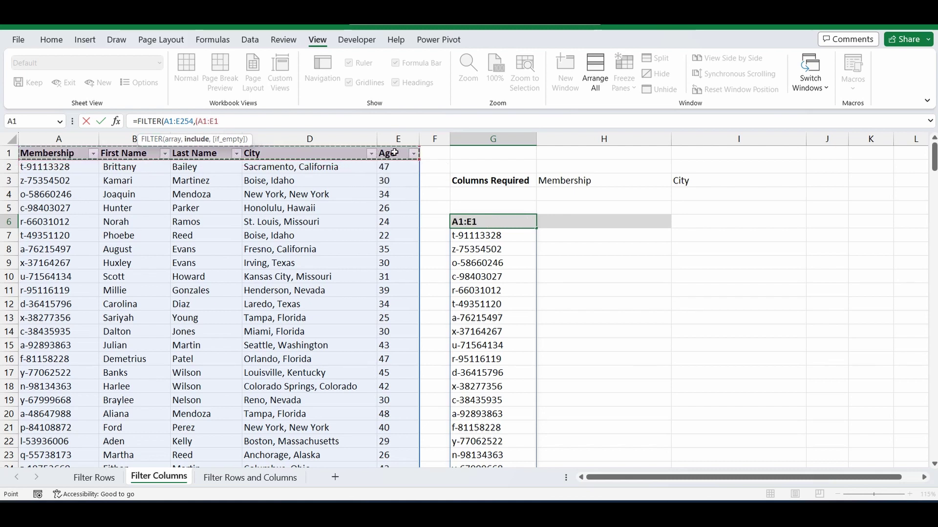
type("=")
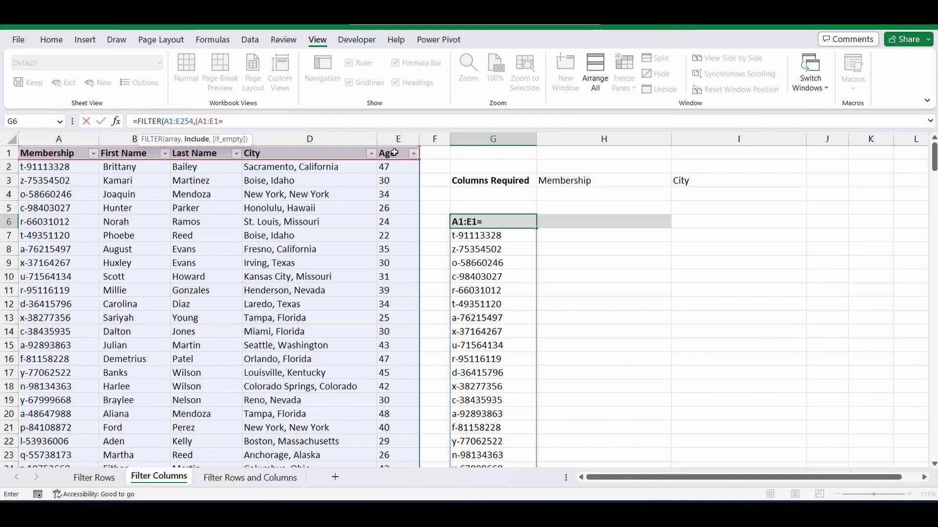
left_click(571, 181)
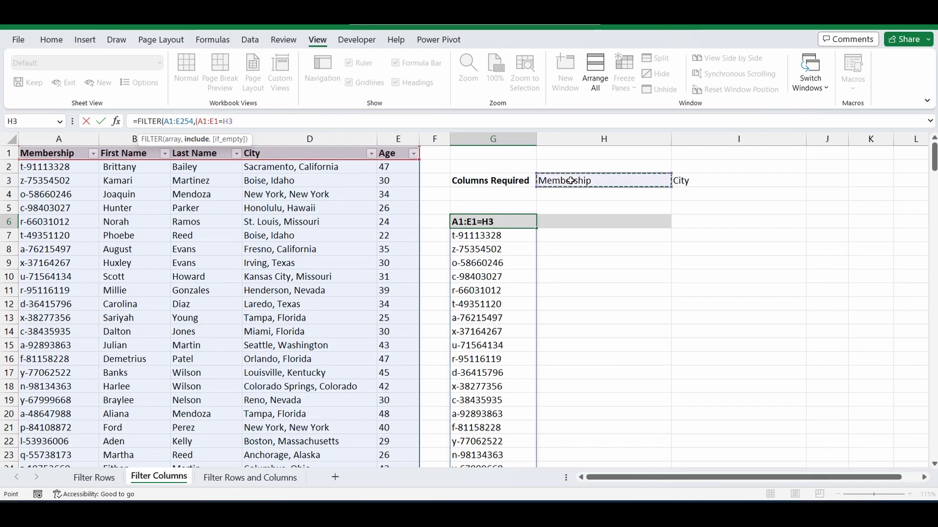
type(")+(")
Add +(A1:E1=I3) so G6 reads =FILTER(A1:E254,(A1:E1=H3)+(A1:E1=I3)), showing Membership and City.
left_click_drag(55, 154, 408, 153)
type("=")
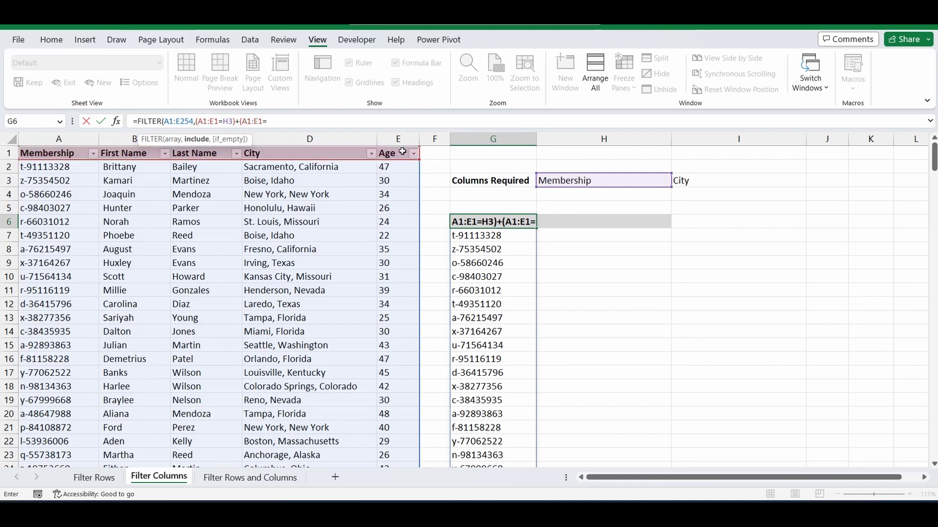
left_click(693, 180)
type(")")
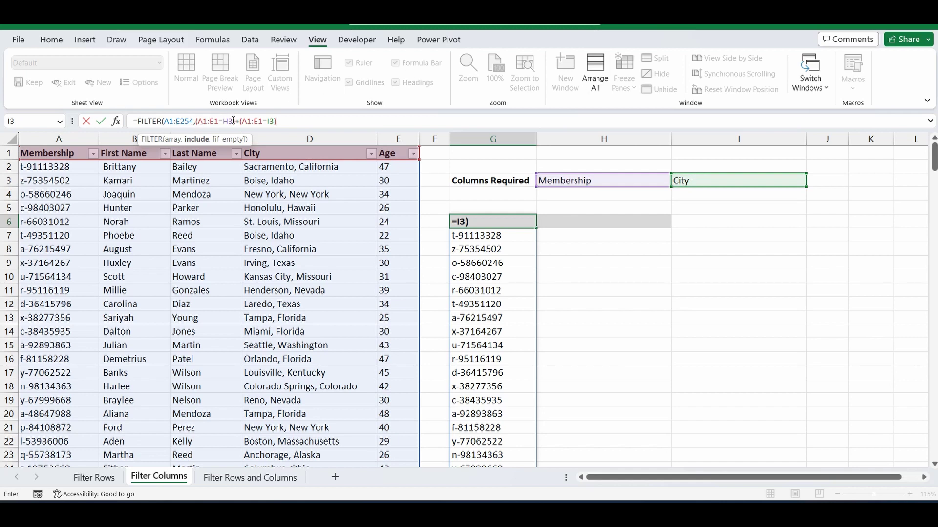
type("+")
type(")")
key("Return")
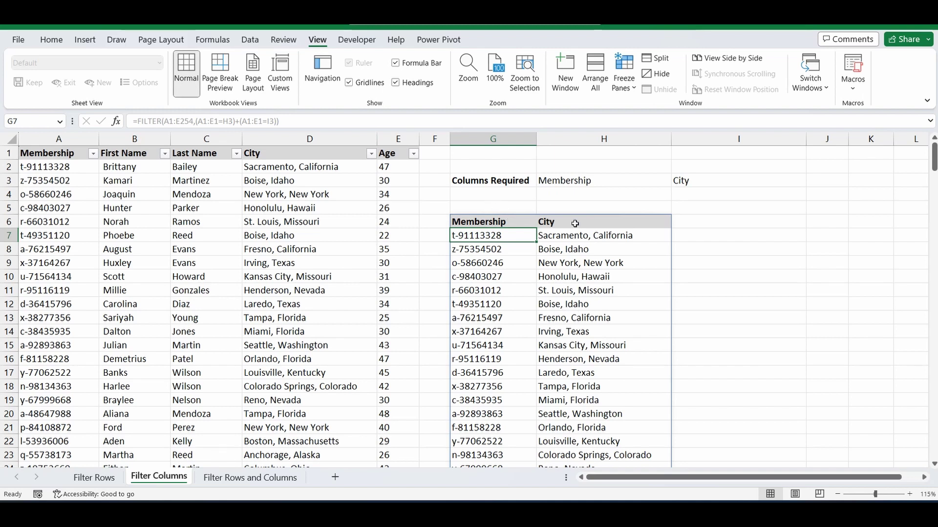
Replace City with Age in I3 so the results show Membership and Age.
left_click(590, 179)
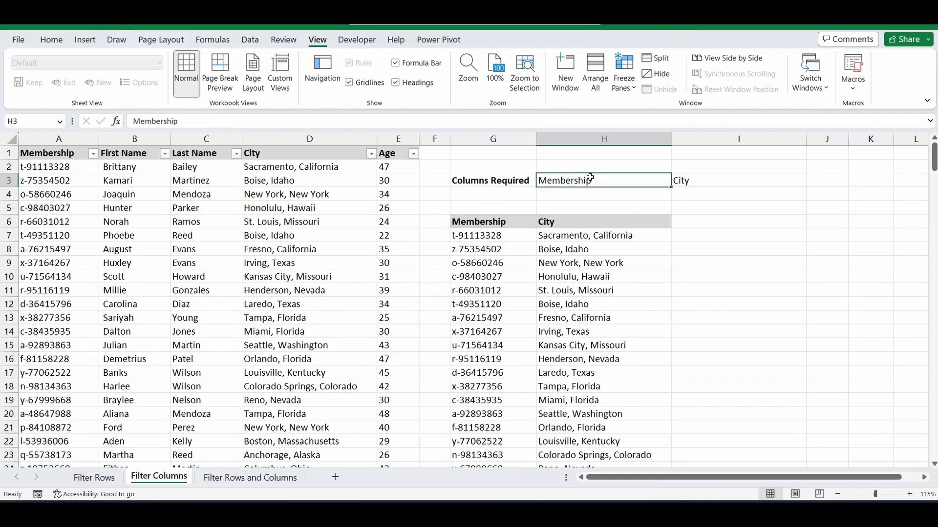
left_click(686, 181)
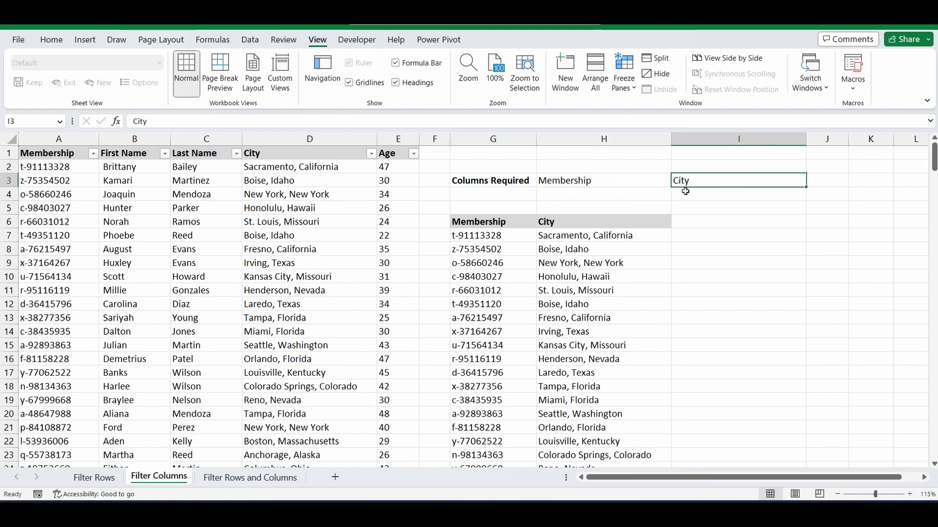
type("Age")
key("Return")
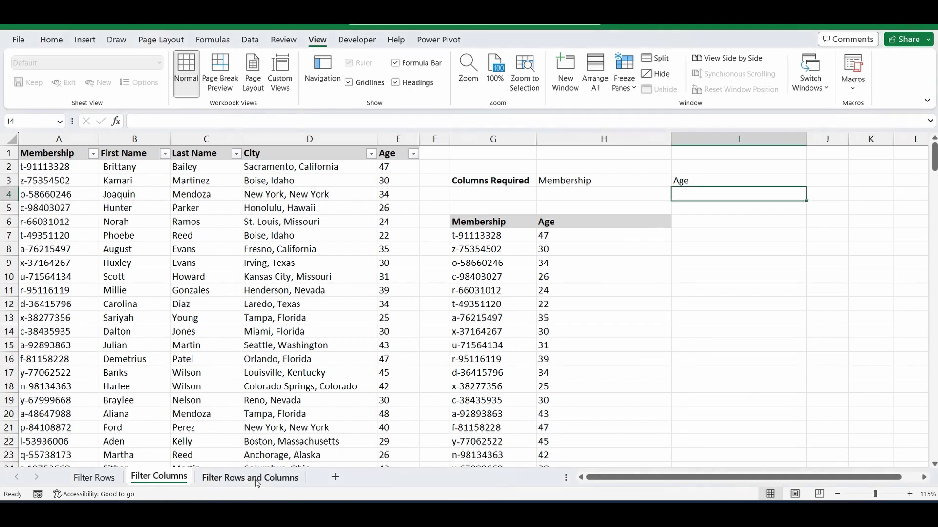
On the Filter Rows and Columns sheet, enter King as the last name.
left_click(257, 479)
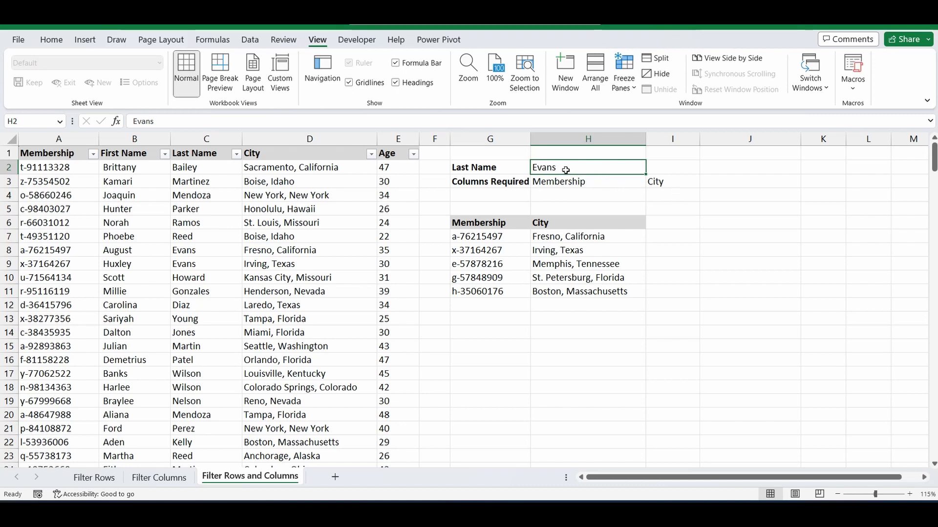
type("Kin")
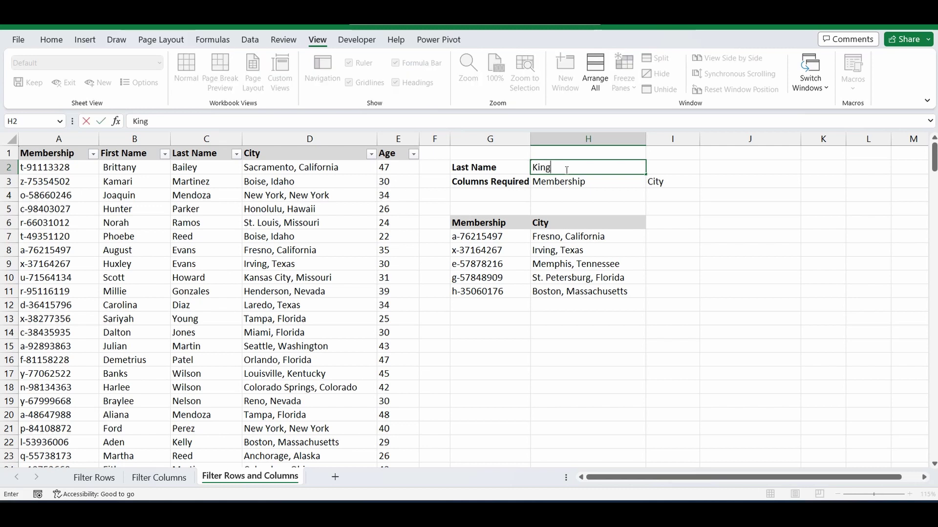
type("g")
key("Return")
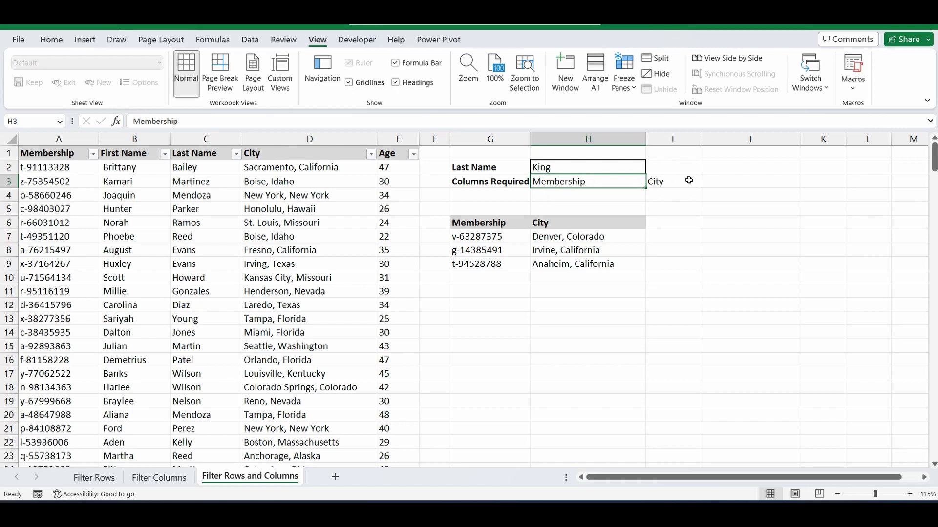
Set I3 and the results heading to Age, then select the old results row G7:I7.
left_click(670, 180)
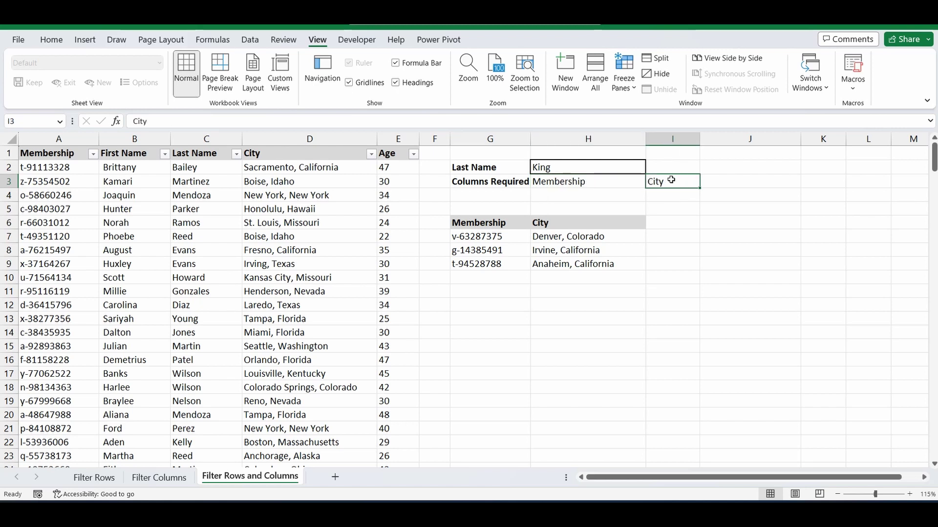
type("Age")
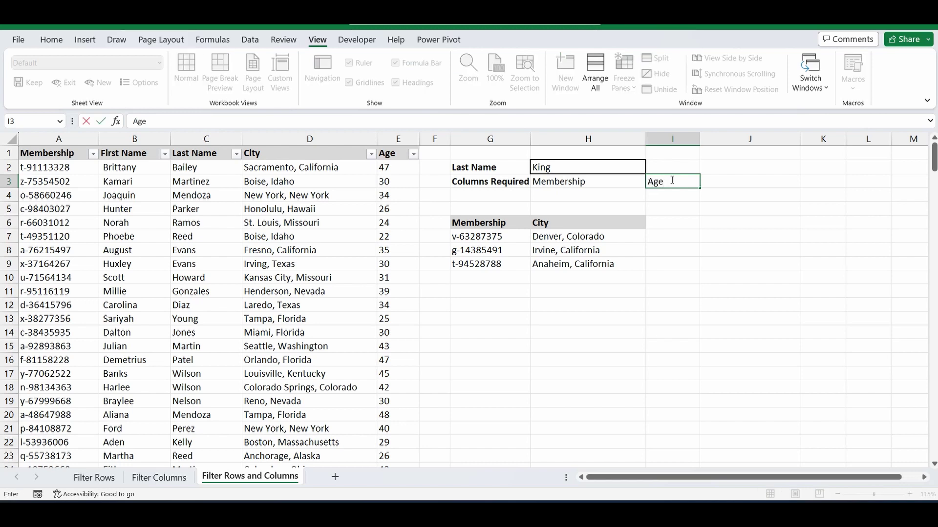
key("Return")
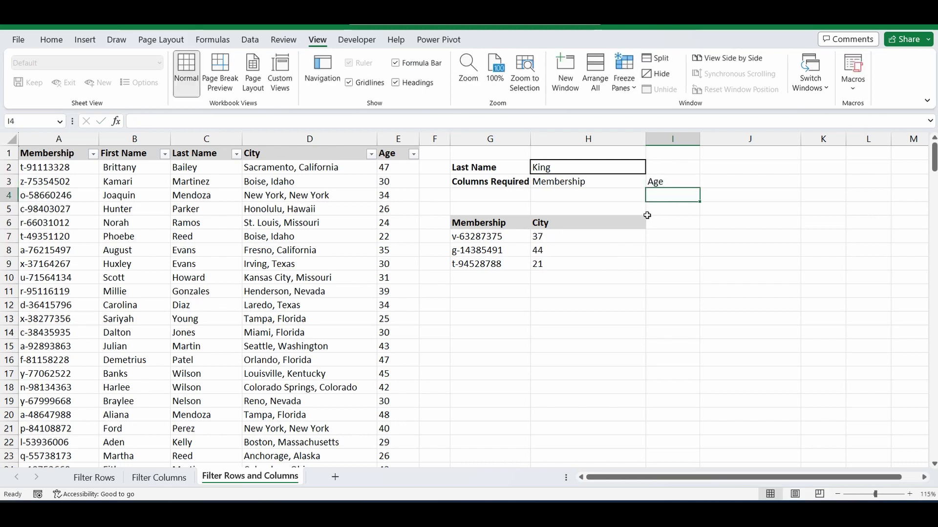
left_click(569, 224)
type("Age")
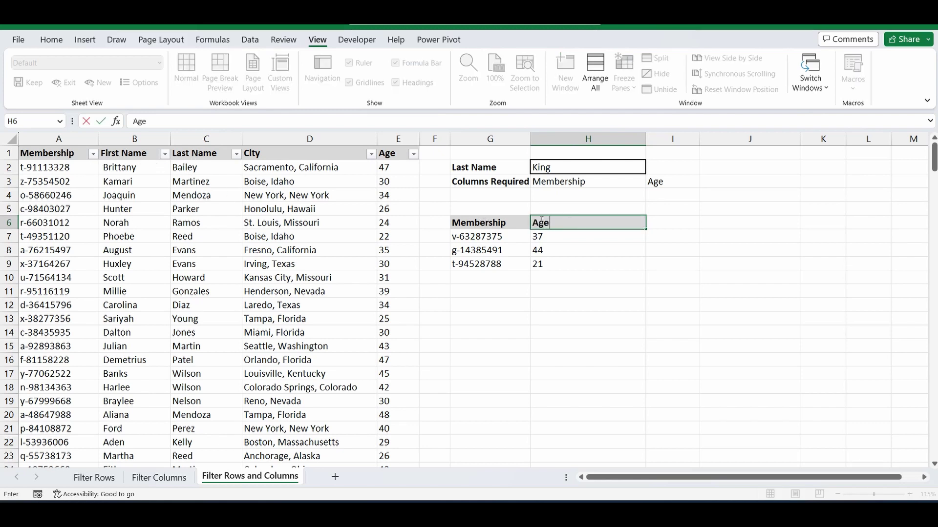
left_click(721, 200)
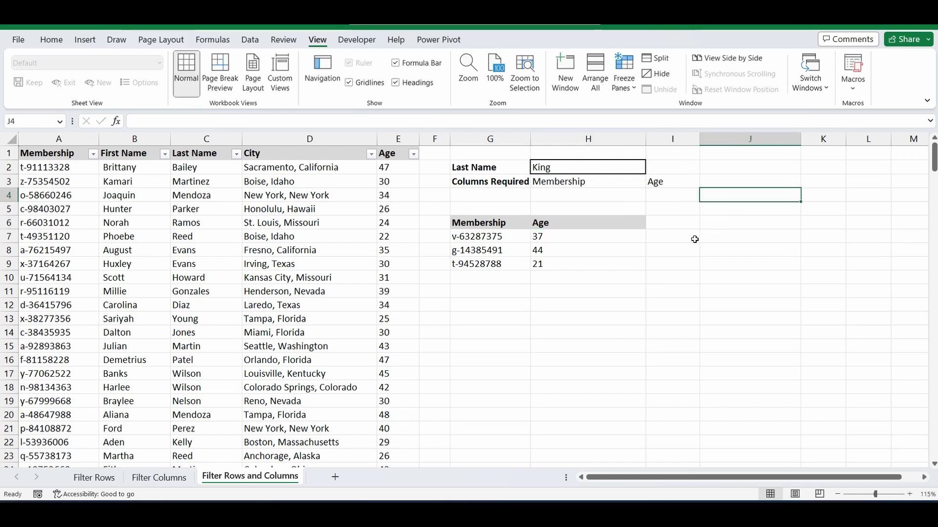
left_click(693, 239)
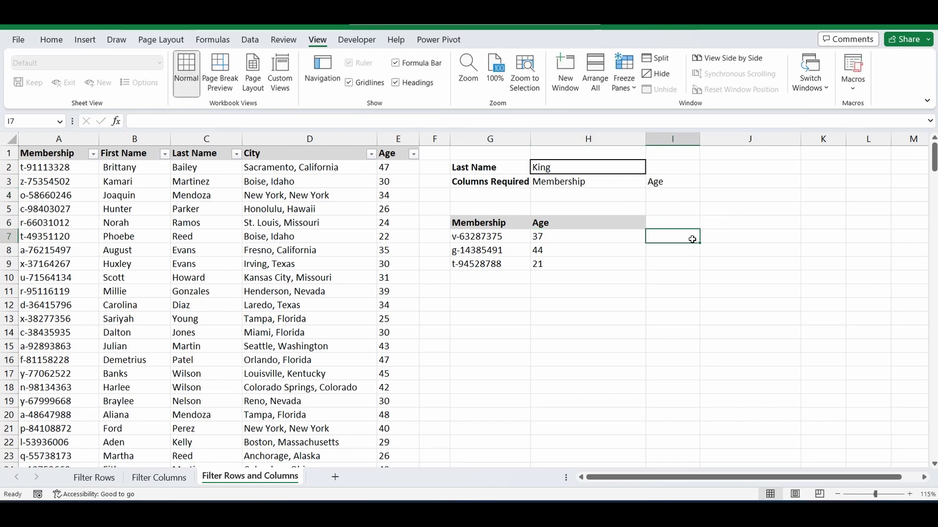
key("shift+Left")
key("shift+Left")
Delete the old G7:I7 results and start =FILTER(A1:E254, in G7.
key("Delete")
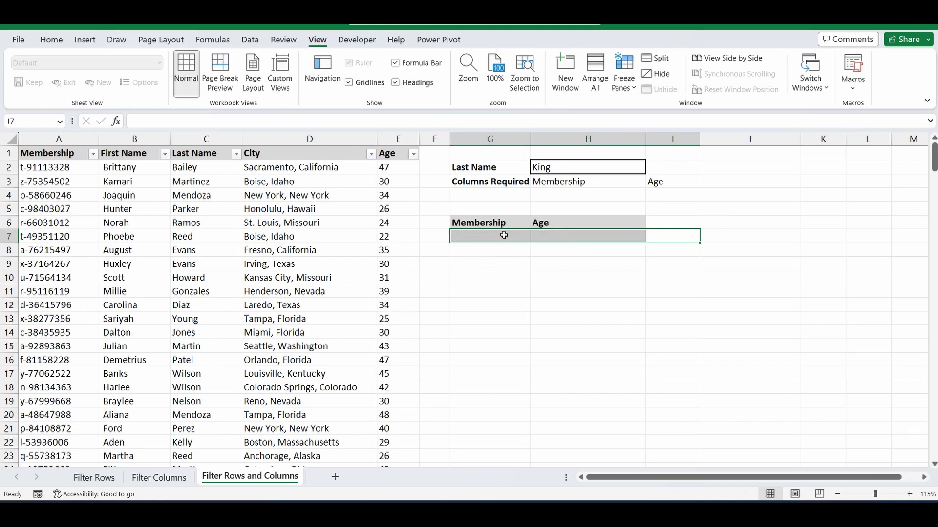
left_click(776, 181)
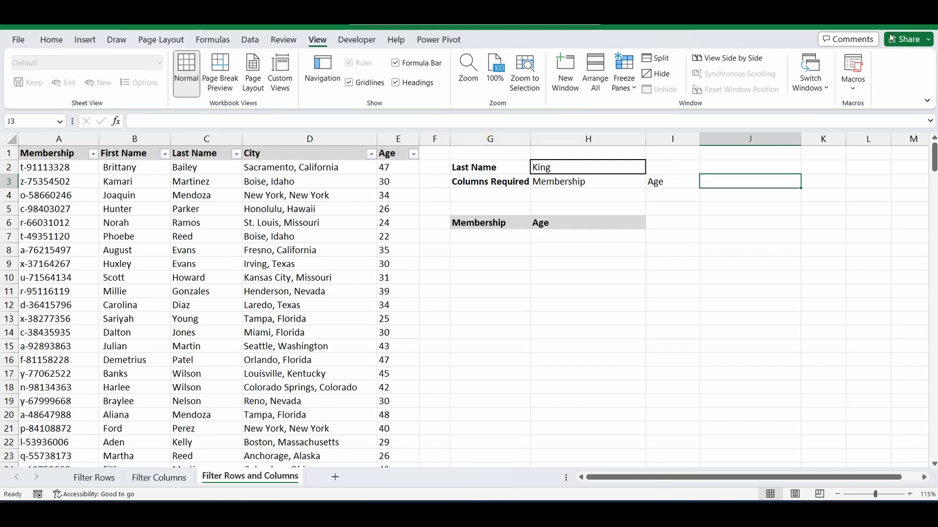
left_click(750, 236)
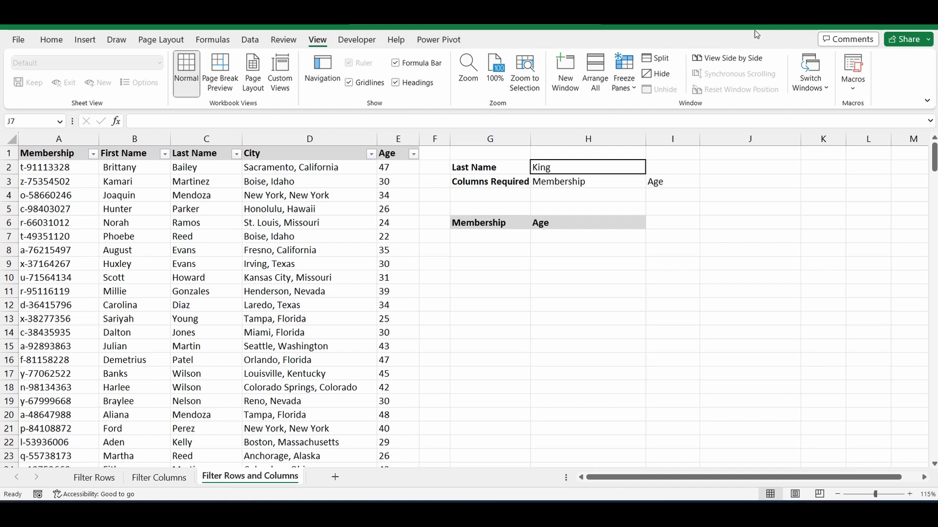
left_click(485, 235)
double_click(486, 236)
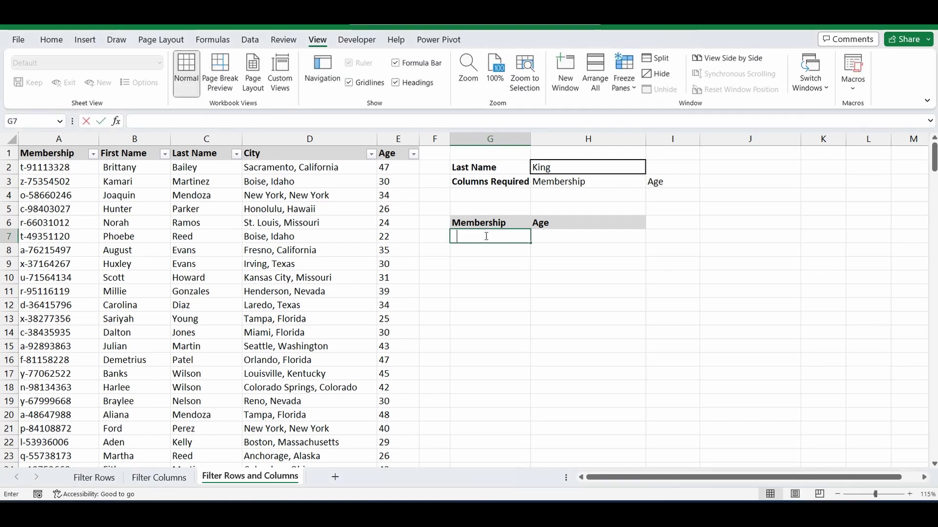
type("=filter")
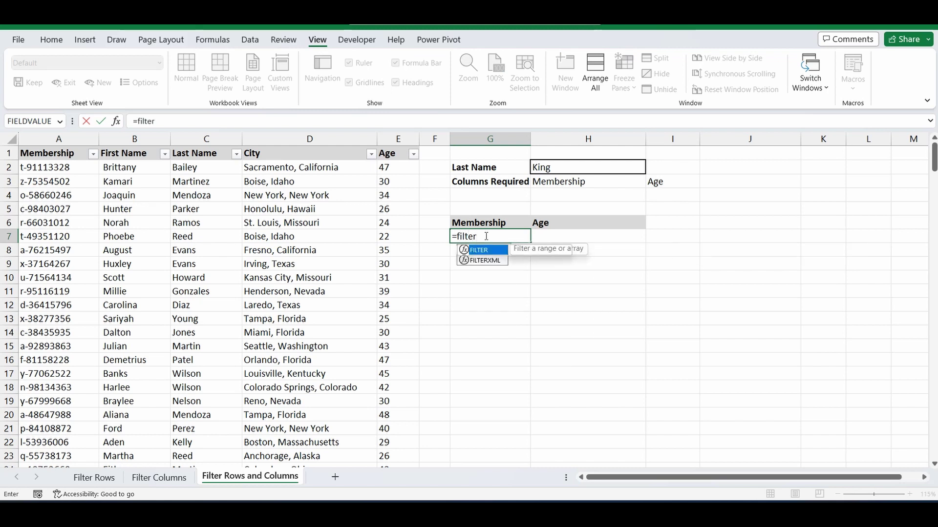
type("(")
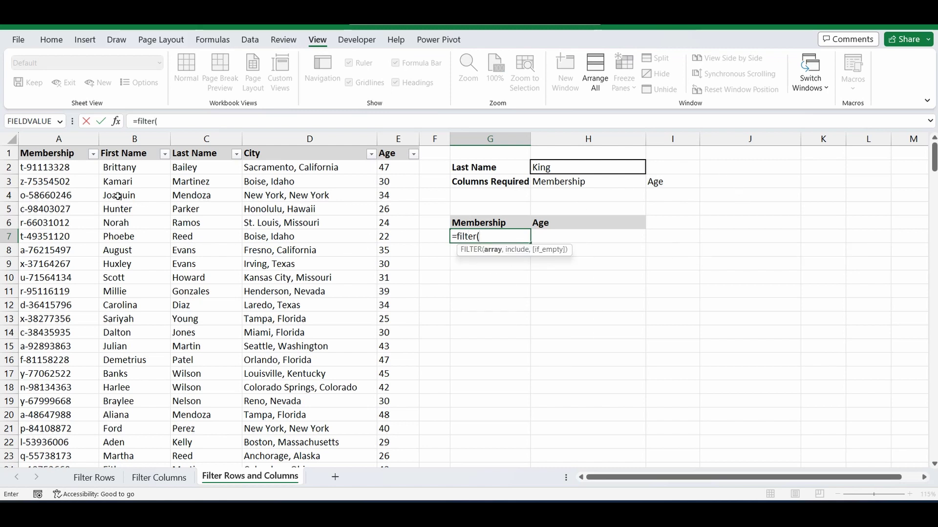
left_click_drag(56, 154, 377, 148)
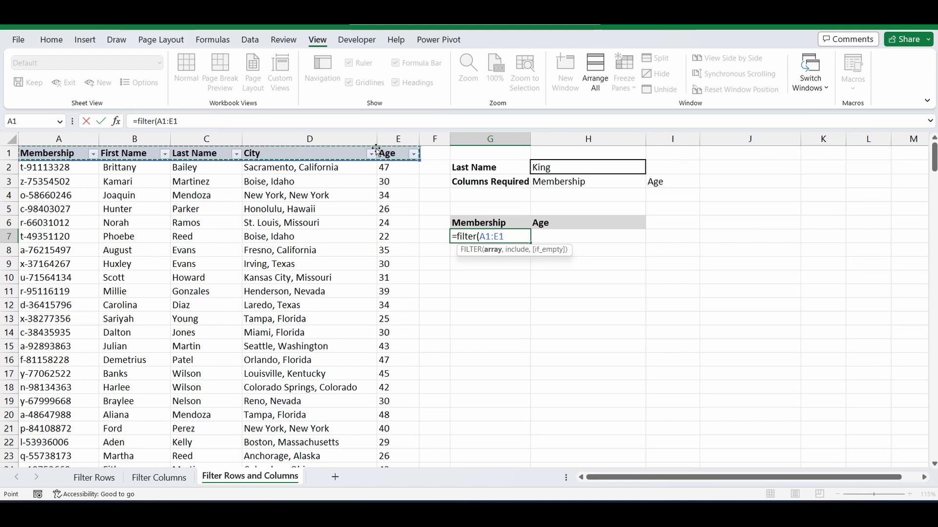
key("ctrl+shift+Down")
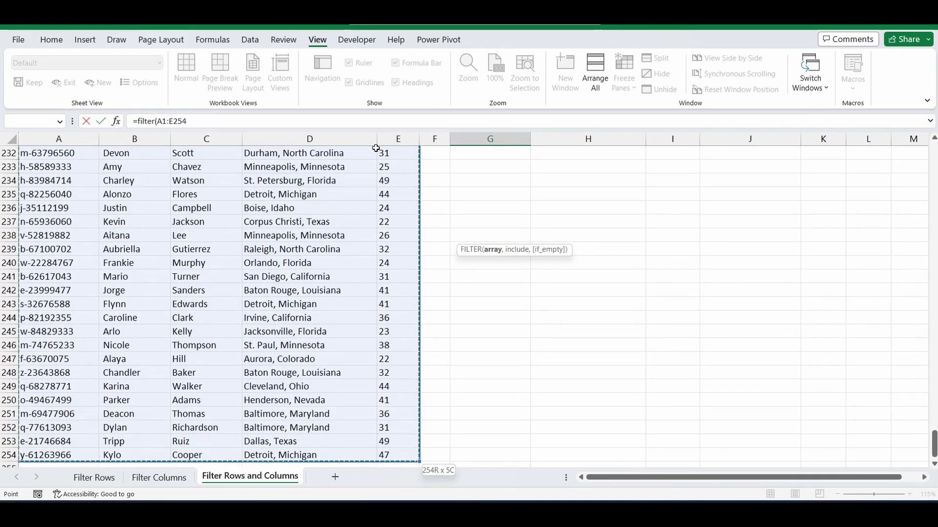
type(",")
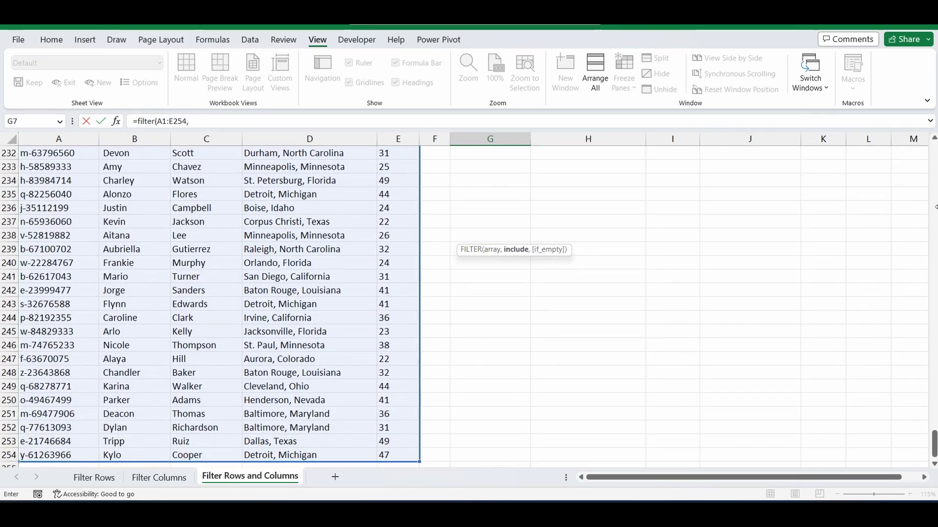
left_click_drag(934, 446, 934, 155)
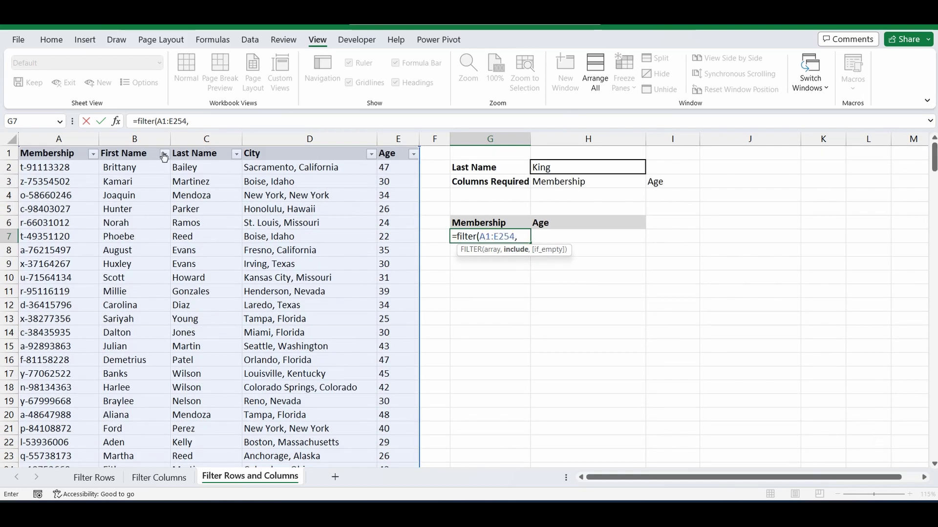
Finish the condition C1:C254=H2 so G7 spills King's three full records.
left_click(201, 122)
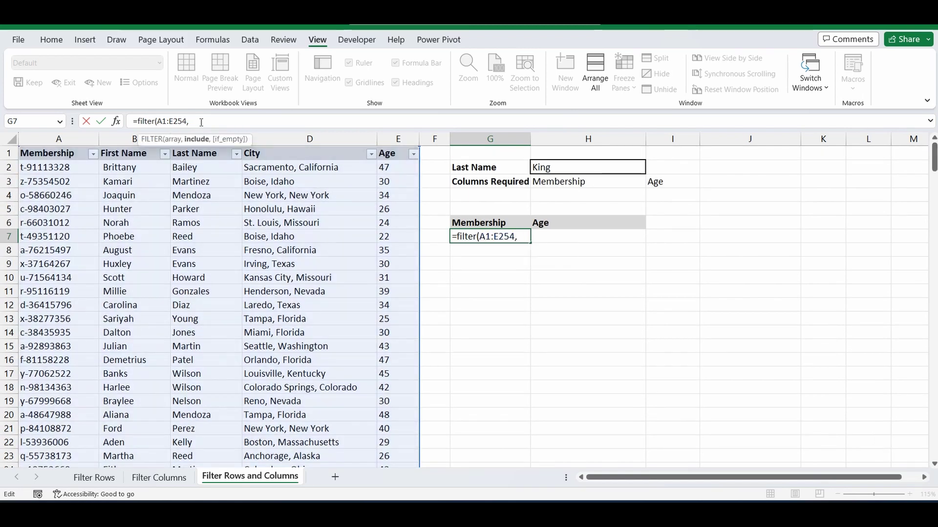
type("c1:")
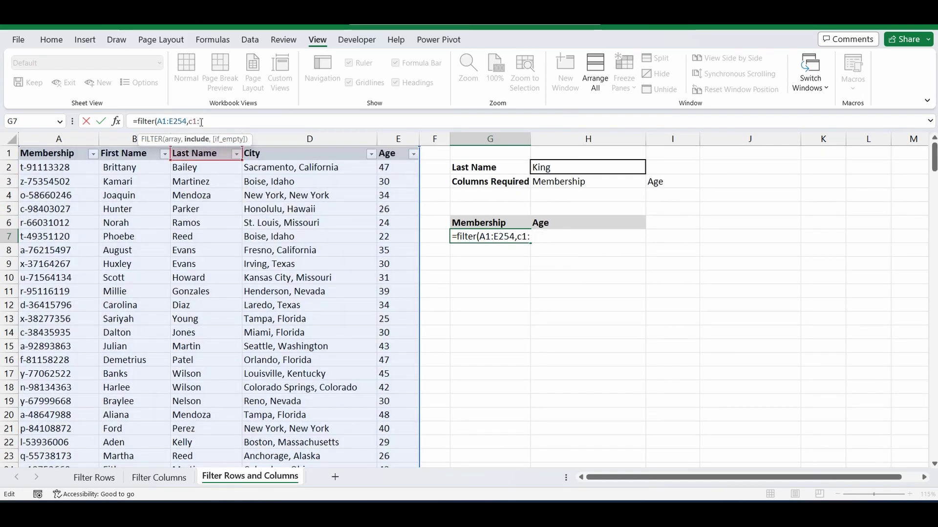
type("c2545")
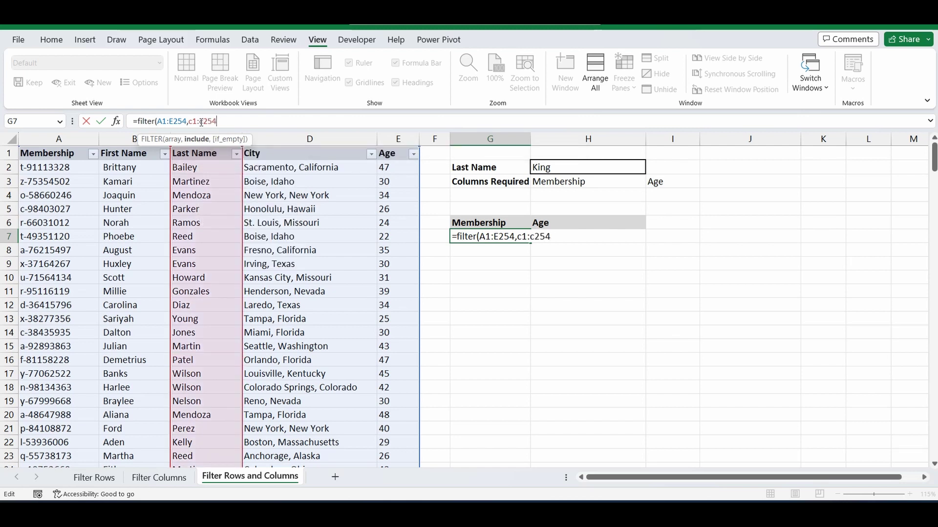
left_click(578, 167)
type(")")
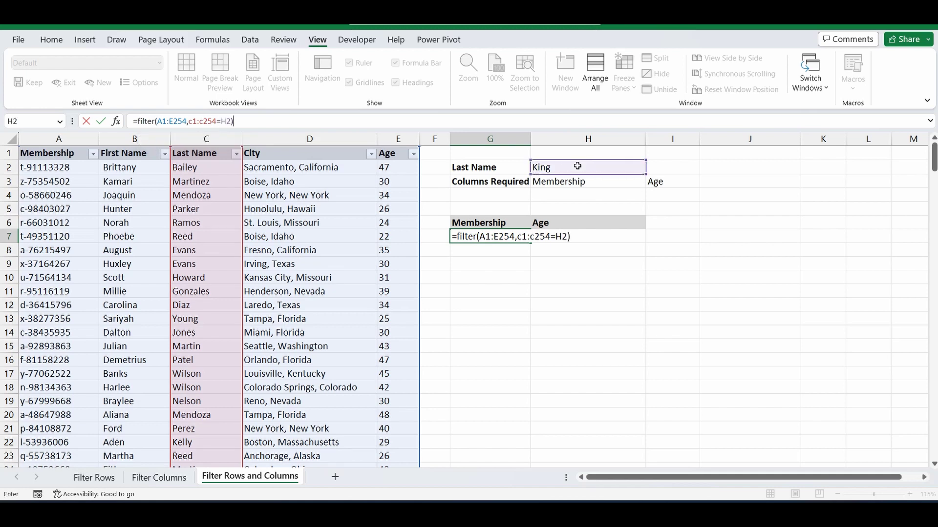
key("Return")
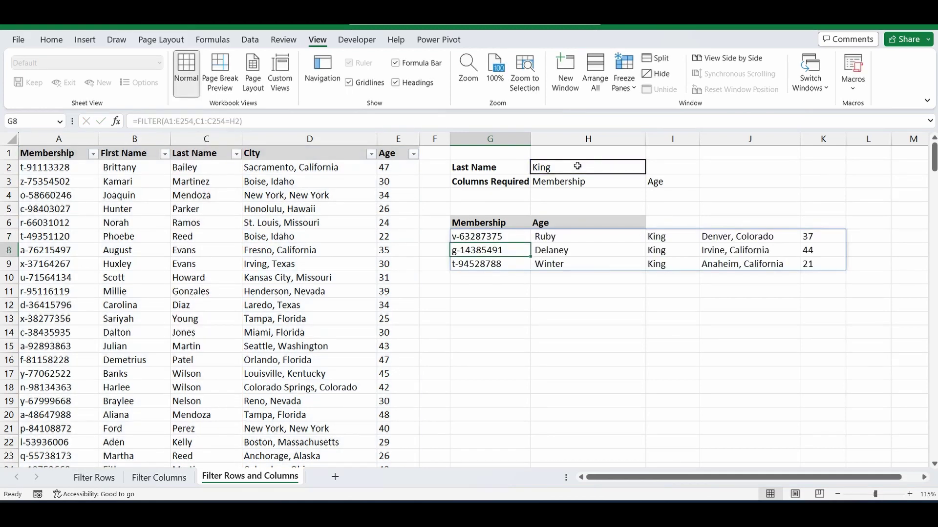
Change the looked-up last name in H2 to Evans so G7's FILTER returns Evans records.
left_click(577, 167)
type("Evans")
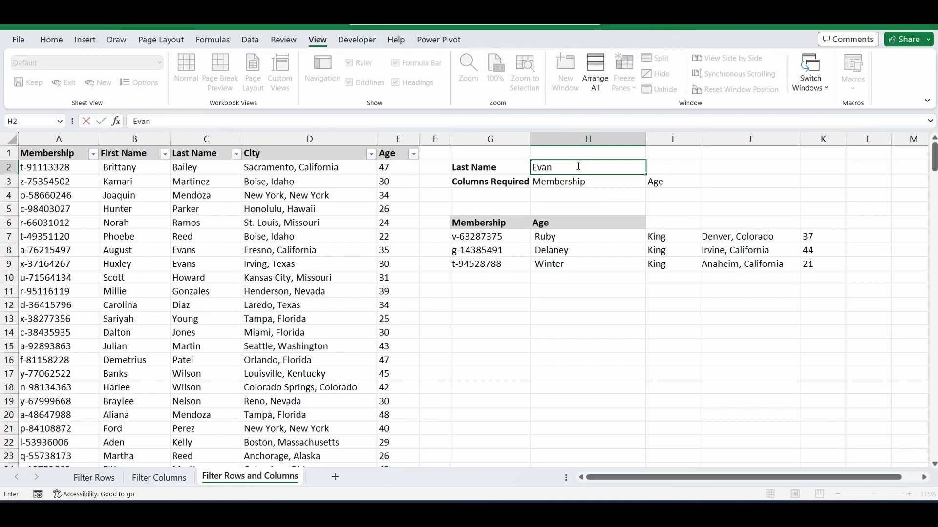
key("Return")
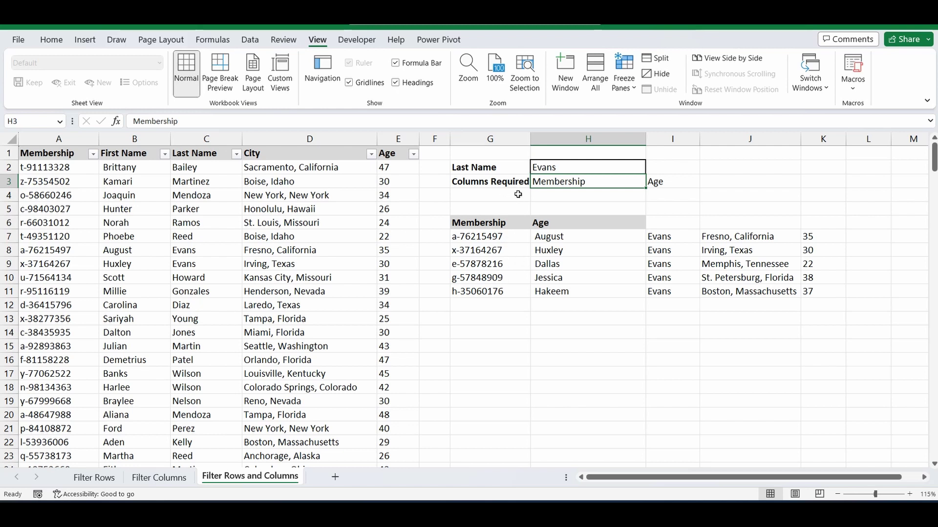
left_click(493, 236)
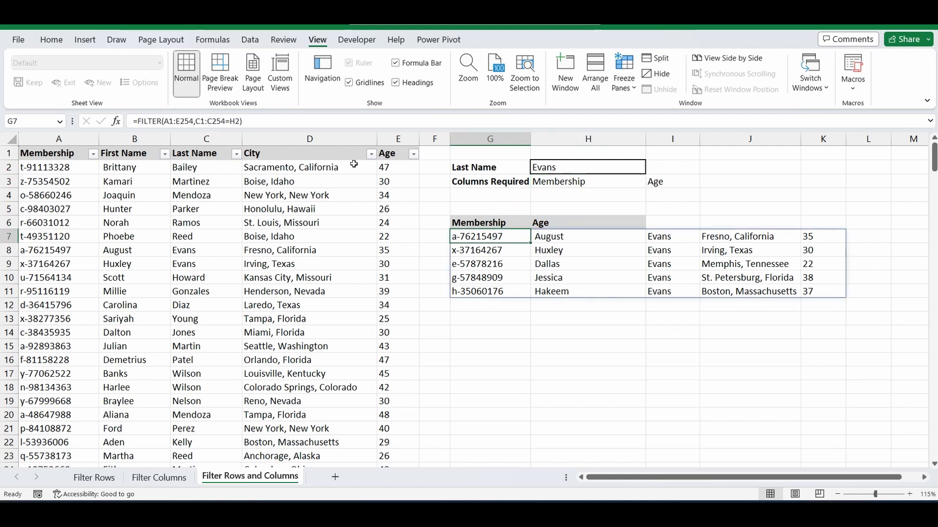
Wrap G7's FILTER formula in CHOOSECOLS(...,1,5) to return only Membership and Age columns.
left_click(137, 121)
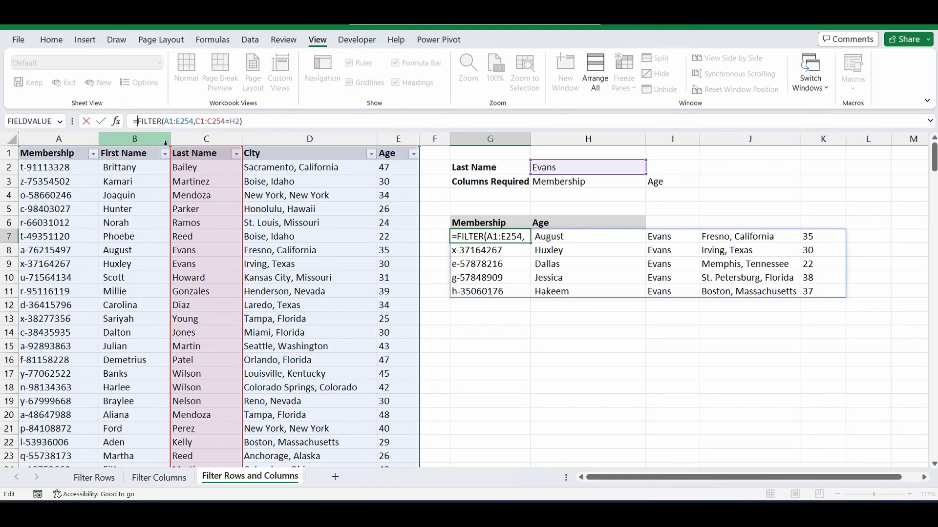
type("choo")
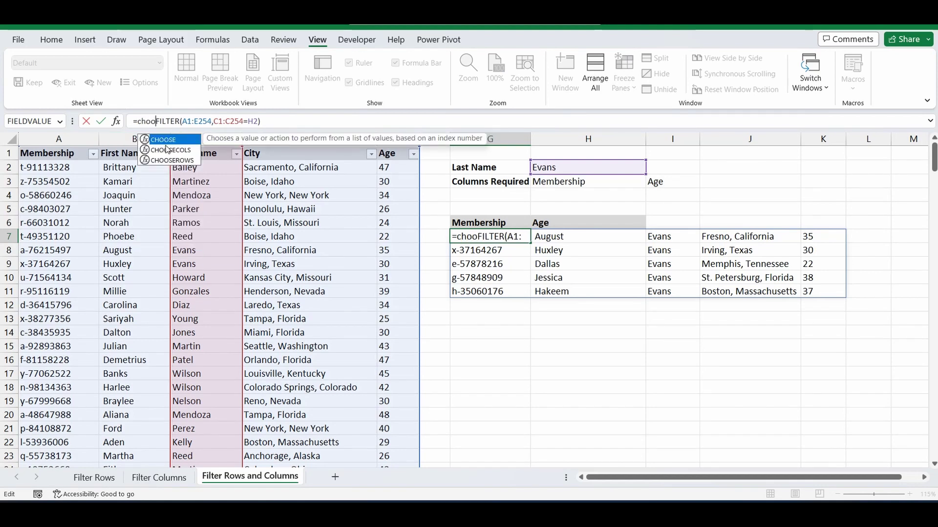
double_click(167, 150)
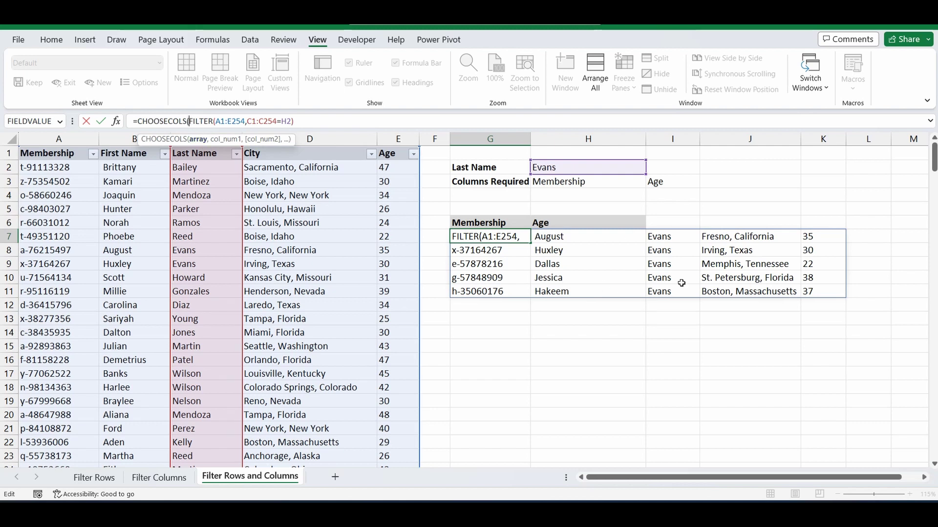
left_click(297, 120)
type(",")
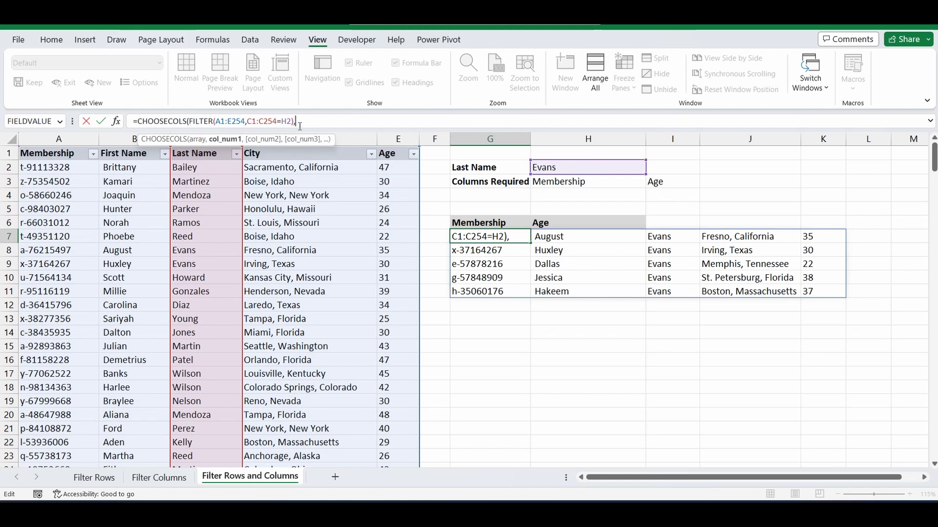
type("1,")
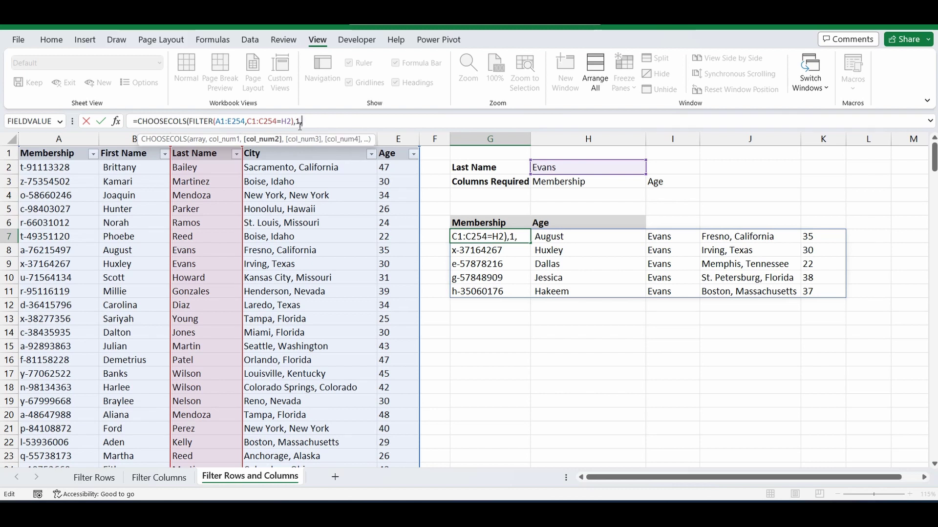
type("5)")
key("Return")
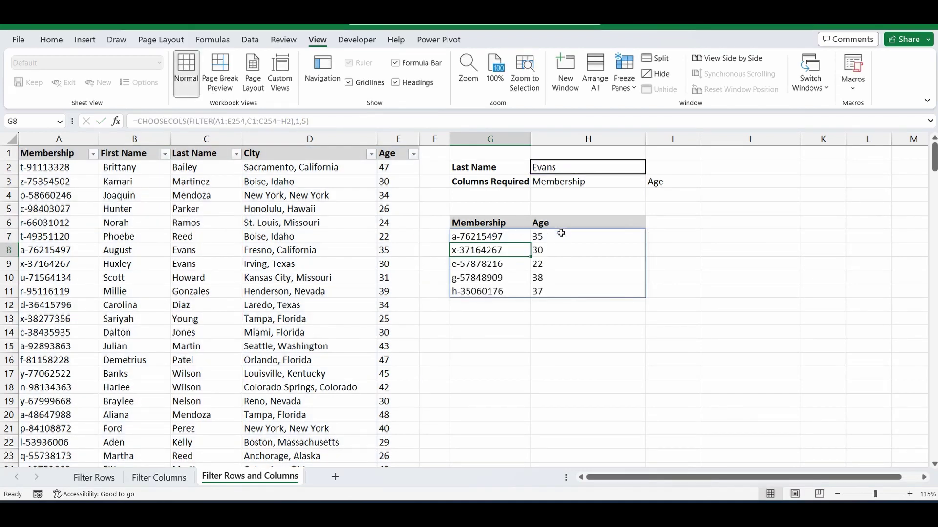
left_click(669, 182)
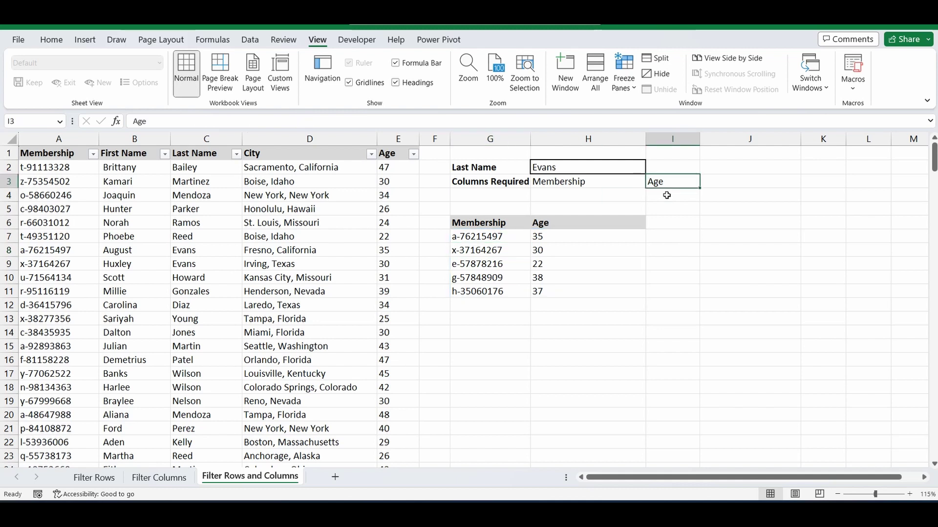
Replace Age with city as the second required column name in I3.
type("city")
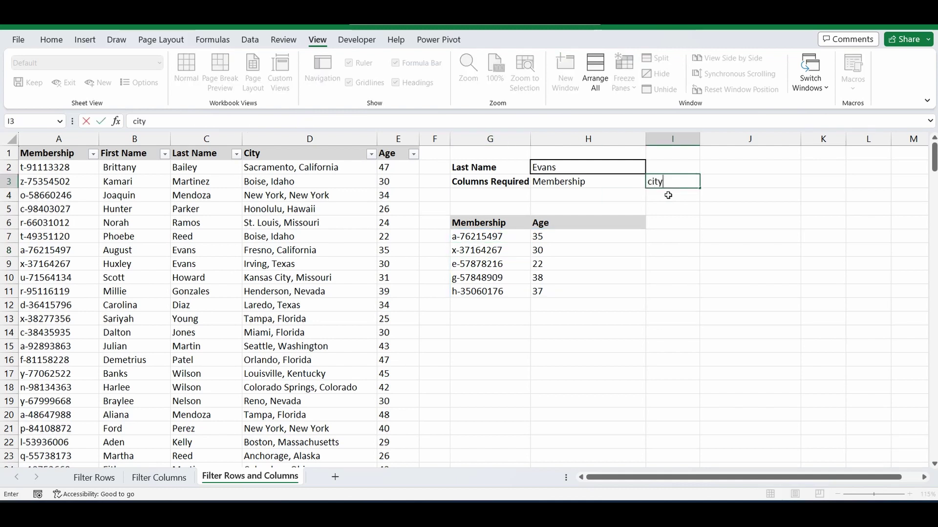
key("Return")
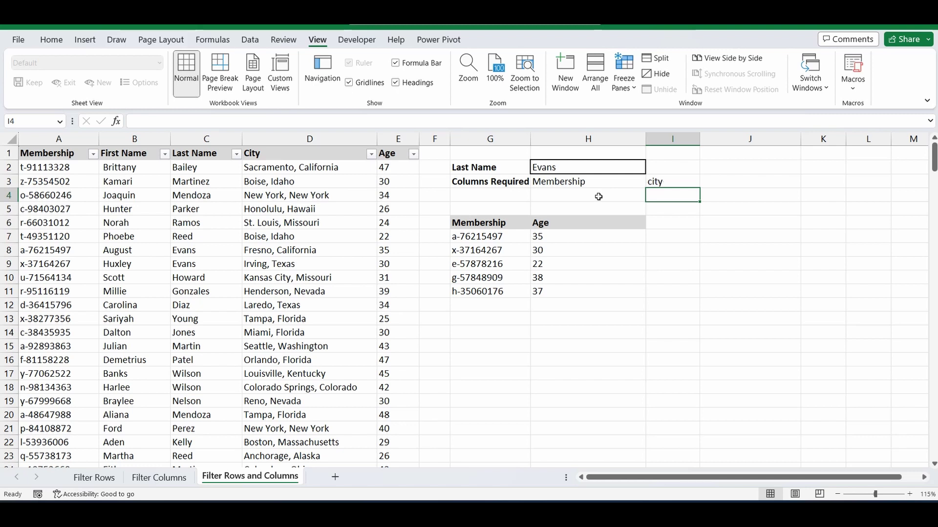
left_click(551, 196)
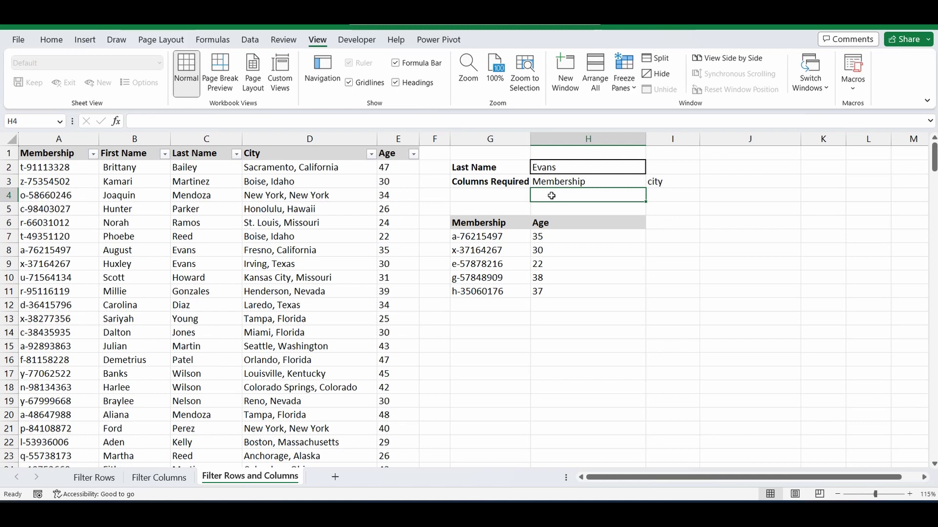
Enter =MATCH(H3,A1:E1,0) in H4, returning 1 for Membership's header position.
type("=match(")
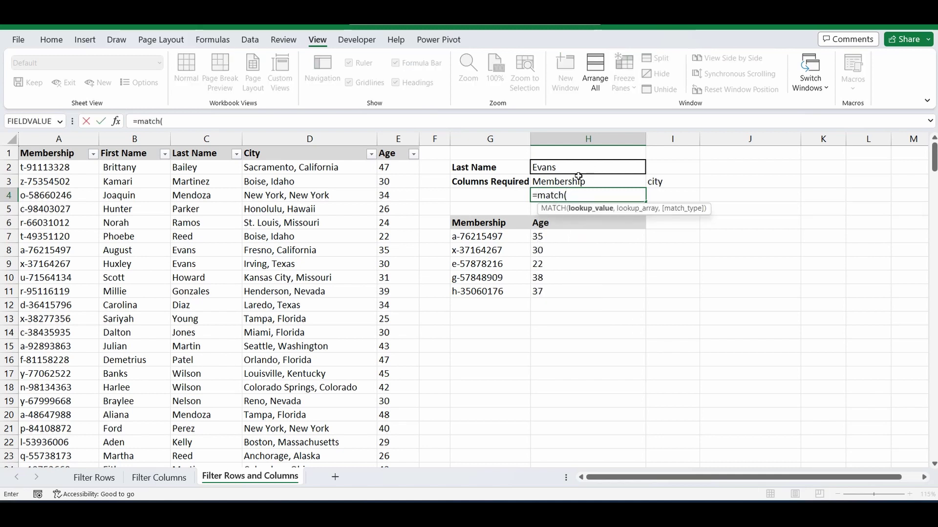
left_click(572, 182)
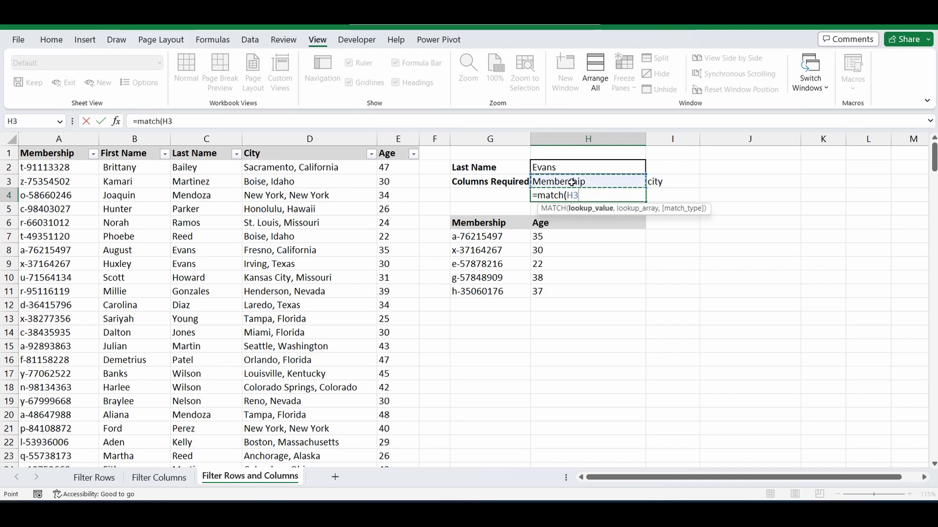
type(",")
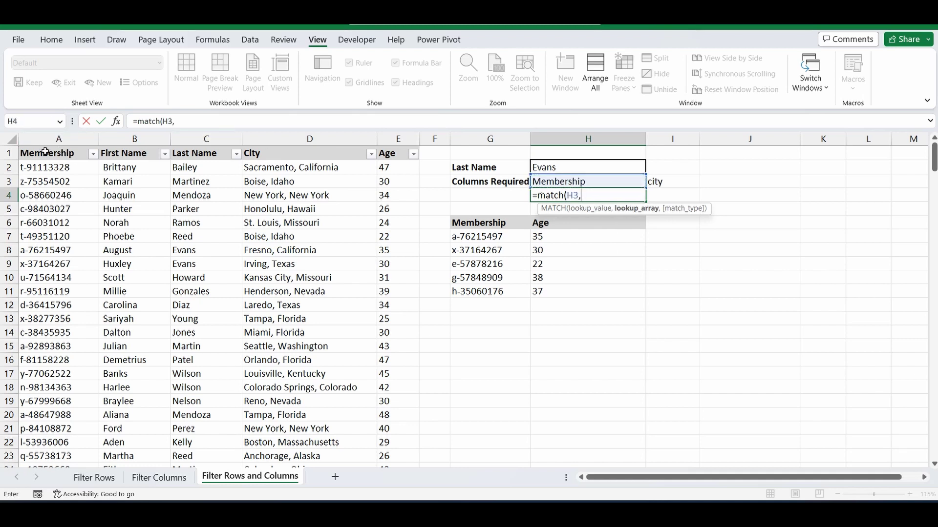
left_click_drag(49, 151, 398, 152)
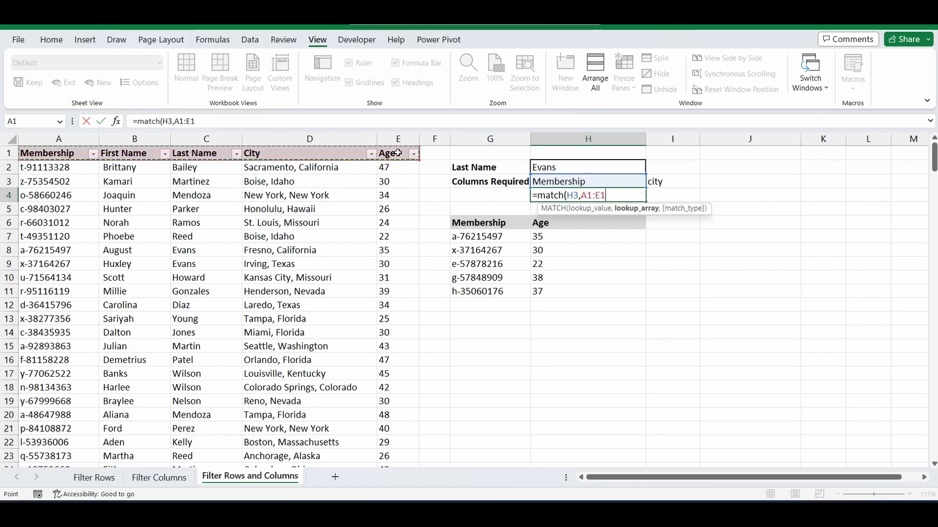
type(",")
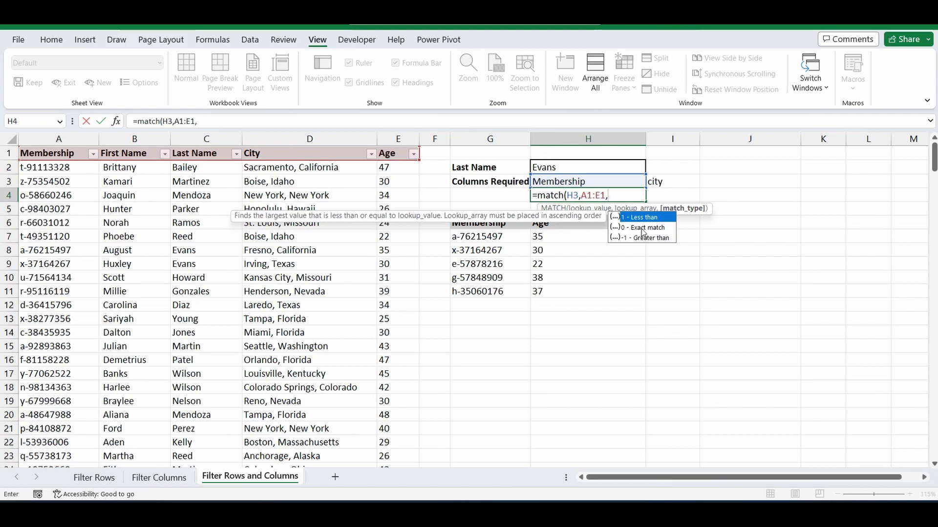
left_click(213, 123)
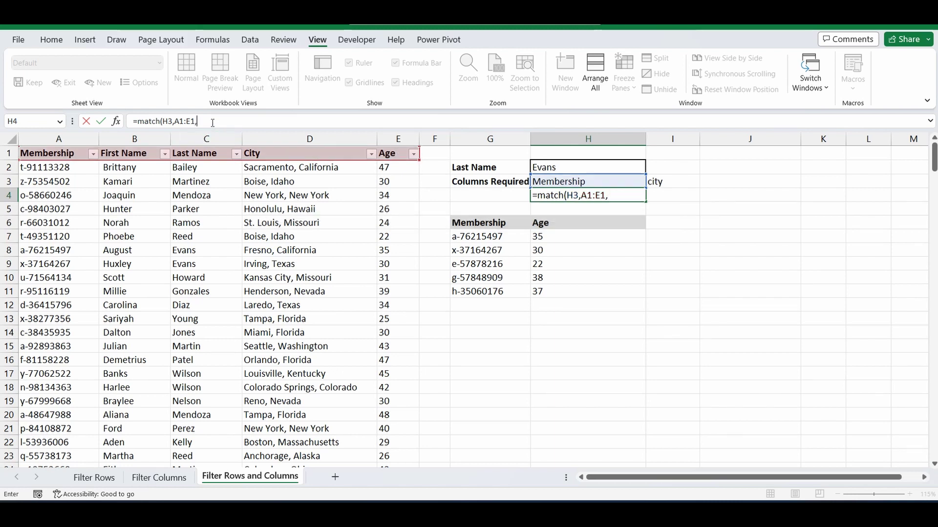
type("0)")
key("Return")
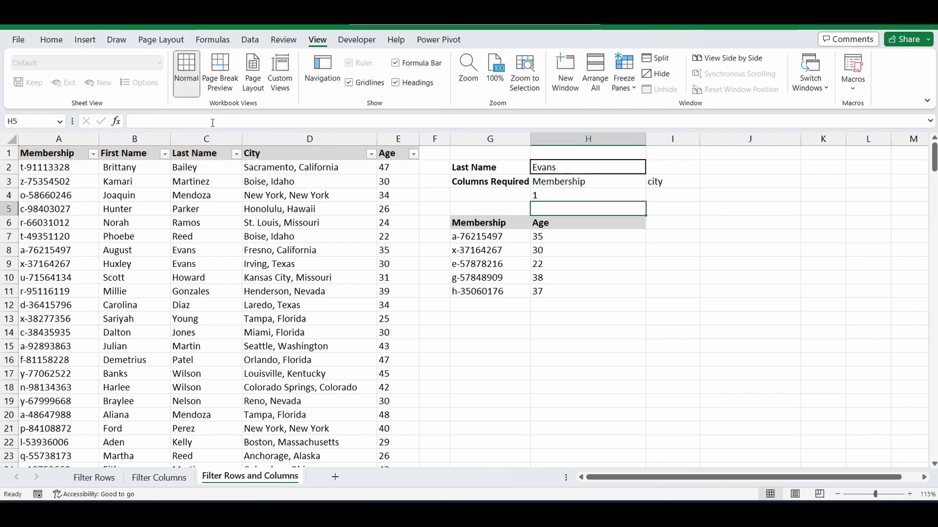
left_click(574, 194)
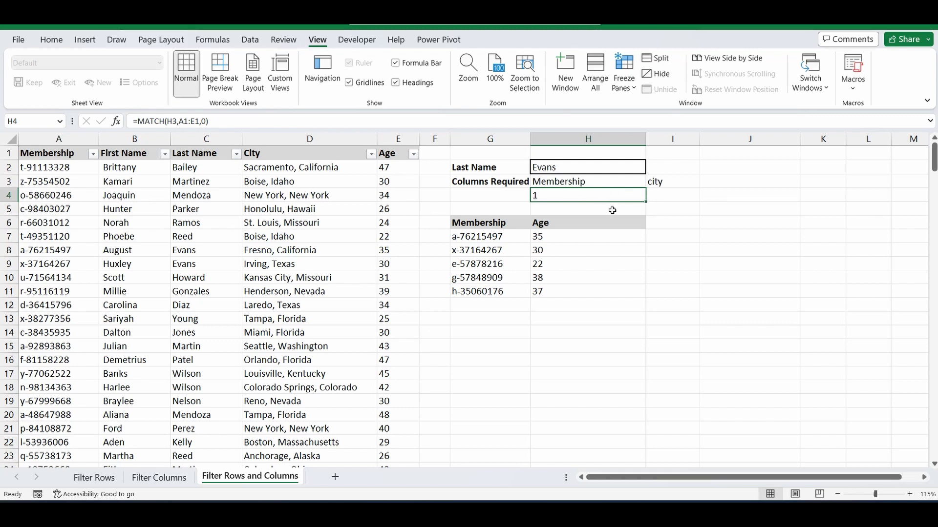
left_click(660, 193)
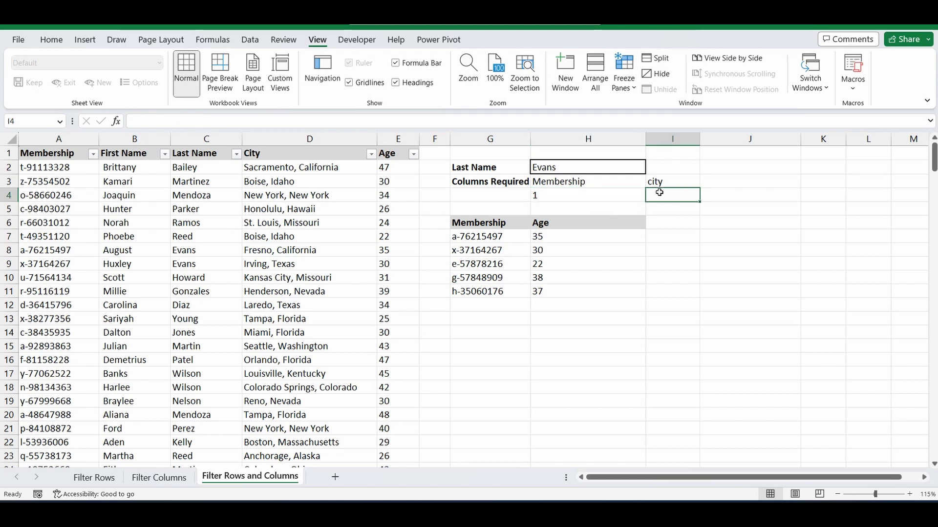
Enter =MATCH(I3,A1:E1,0) in I4, returning 4 for city's header position.
type("=match")
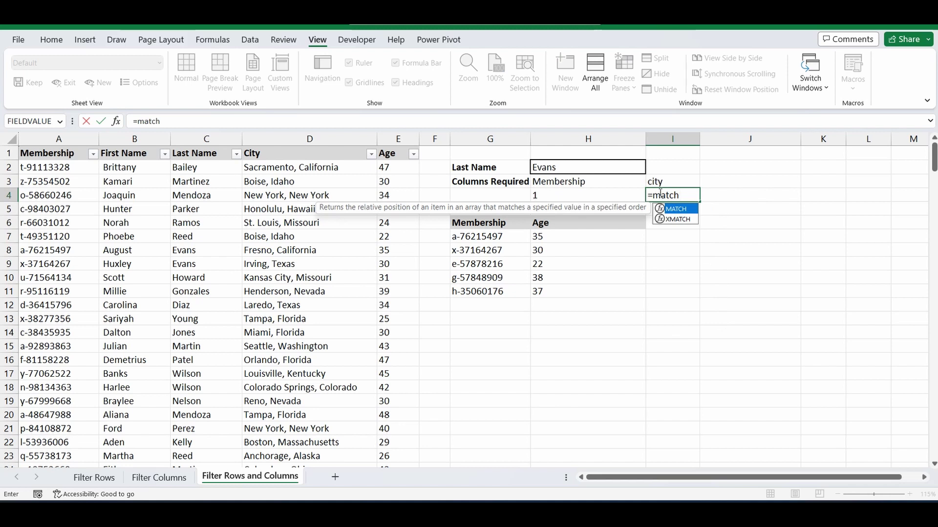
type("(")
left_click(675, 180)
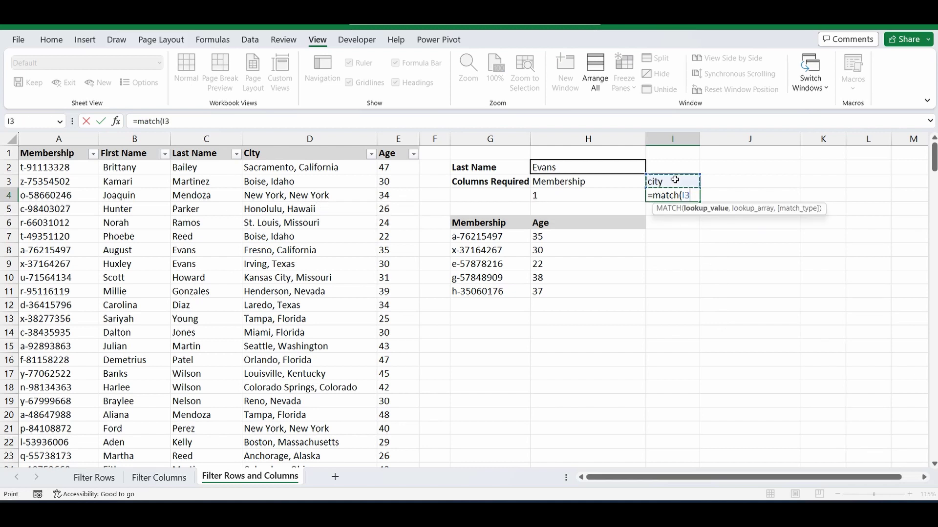
type(",")
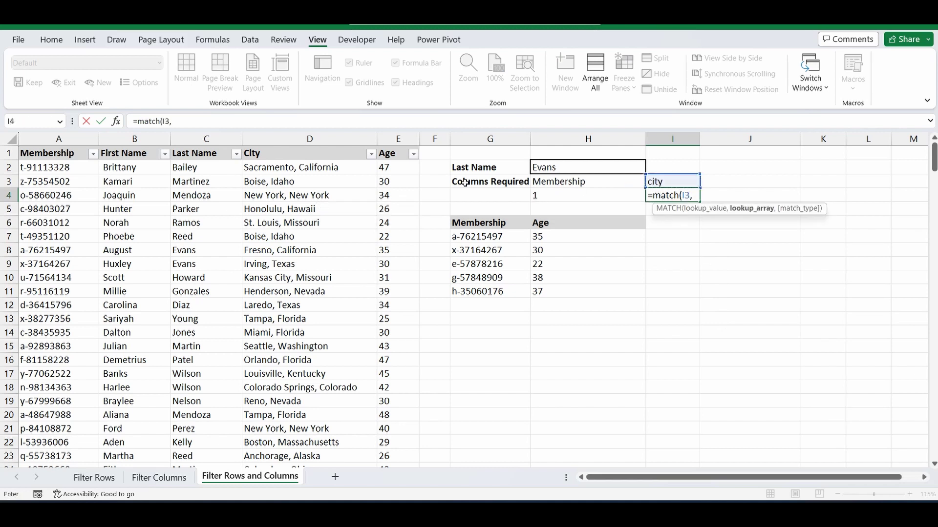
left_click(74, 153)
left_click_drag(148, 153, 401, 163)
type(",0")
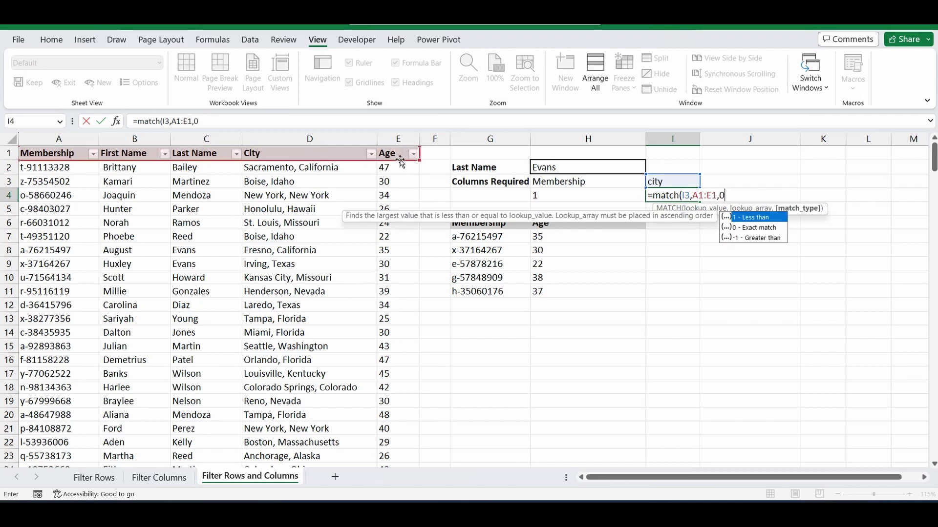
type(")")
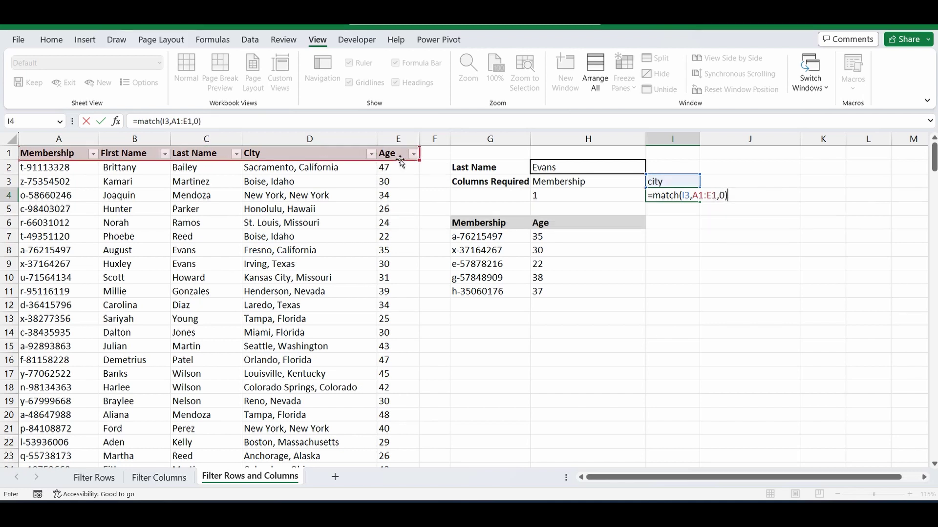
key("Return")
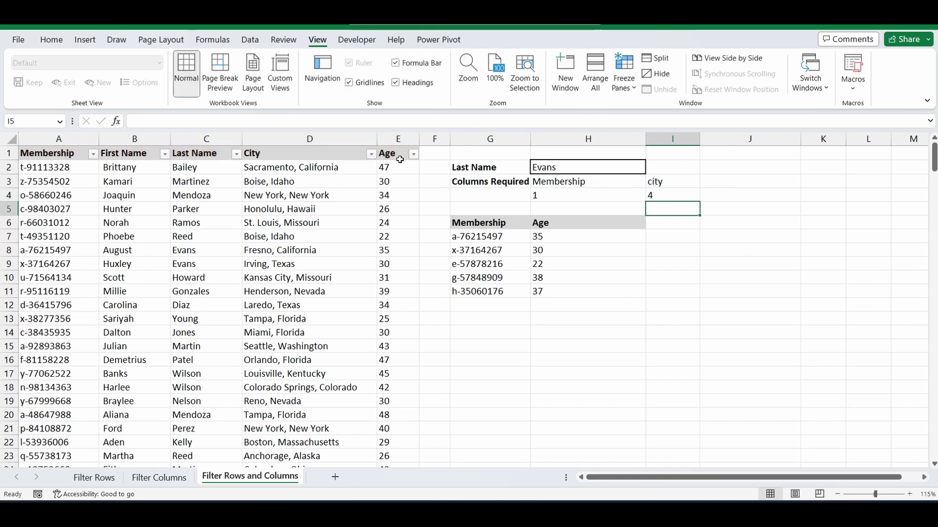
left_click(673, 194)
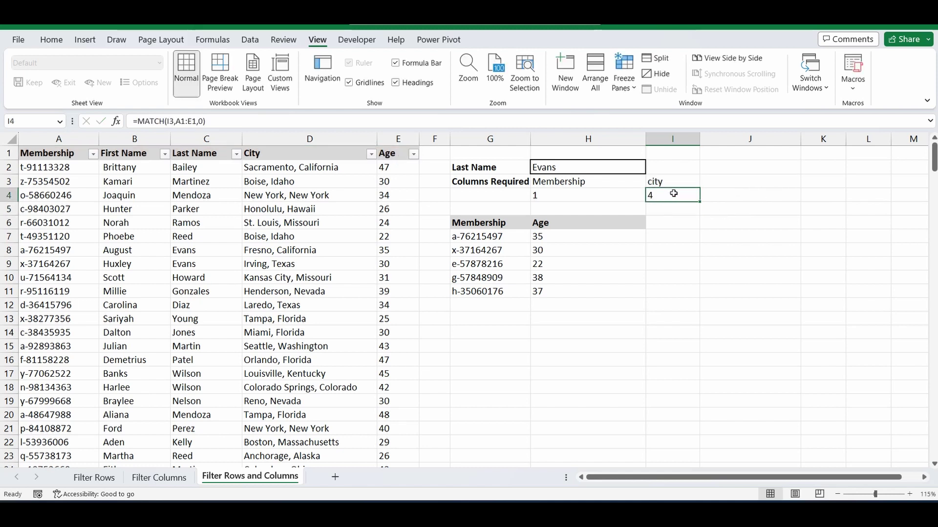
left_click(483, 237)
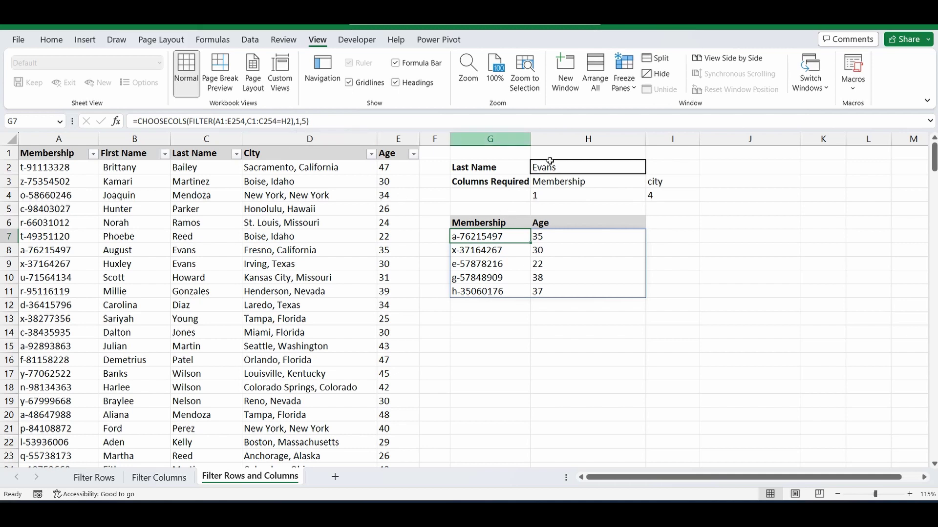
In G7's CHOOSECOLS, replace the column number 1 with MATCH(H3,A1:E1,0).
double_click(298, 121)
type("match")
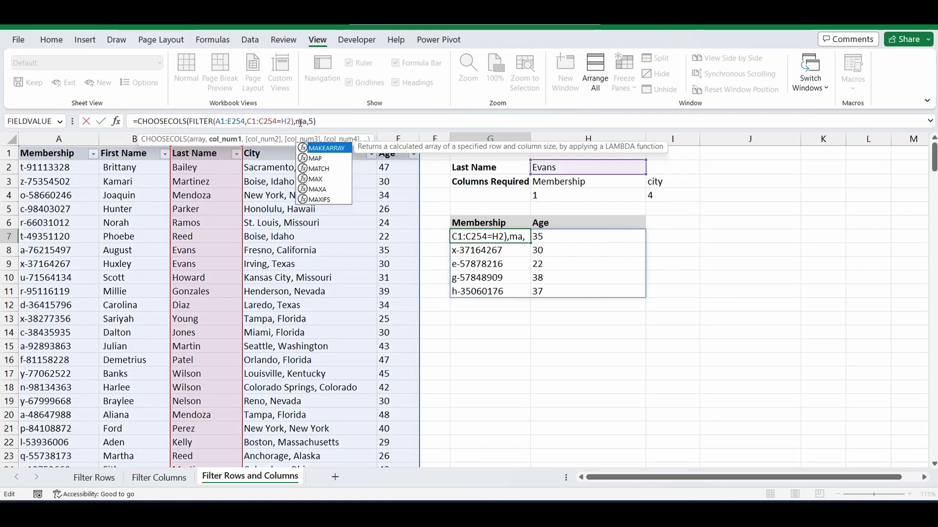
type("(")
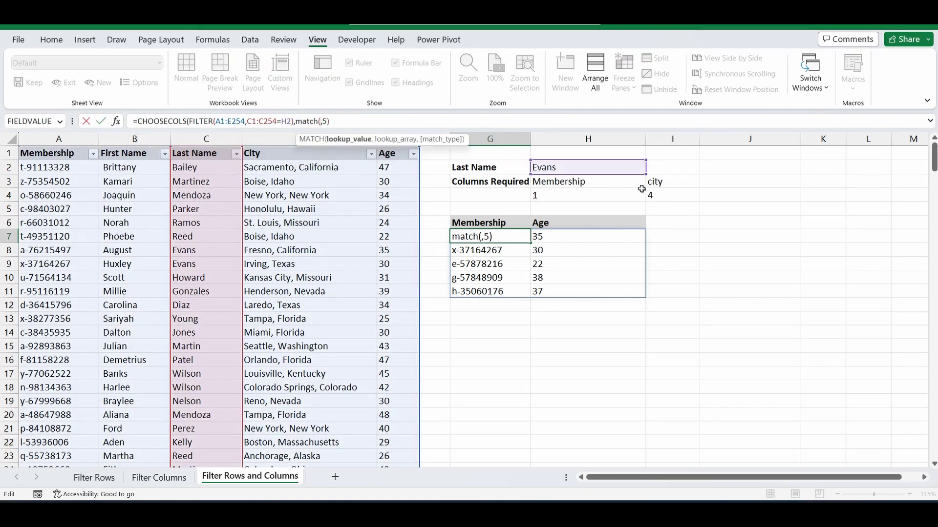
left_click(589, 182)
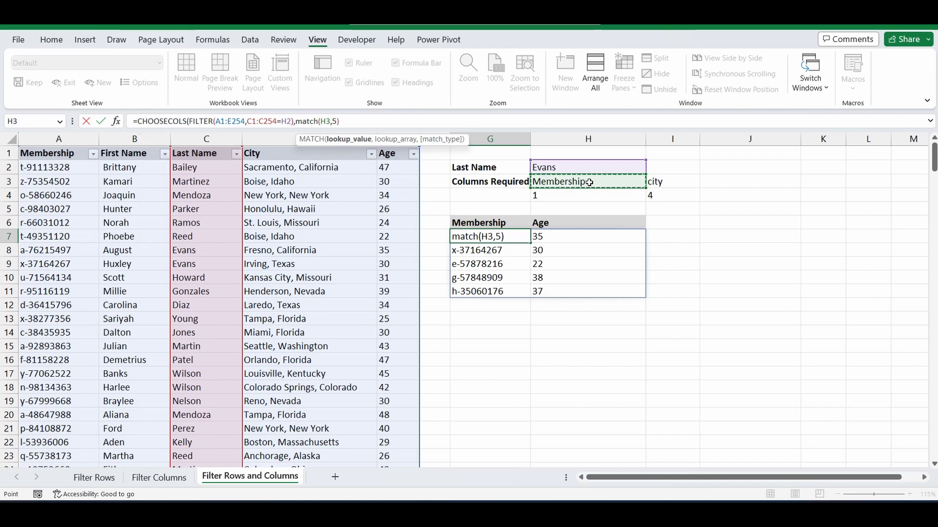
type(",")
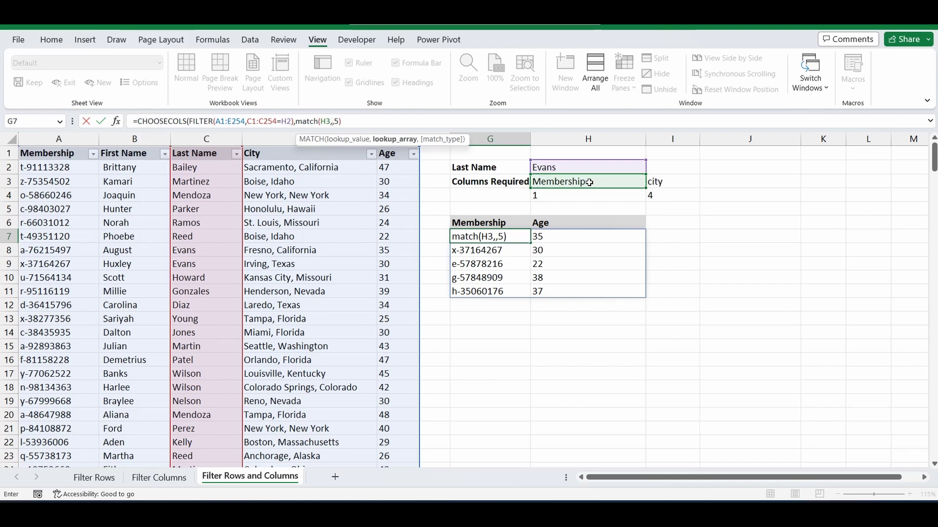
left_click_drag(42, 153, 405, 153)
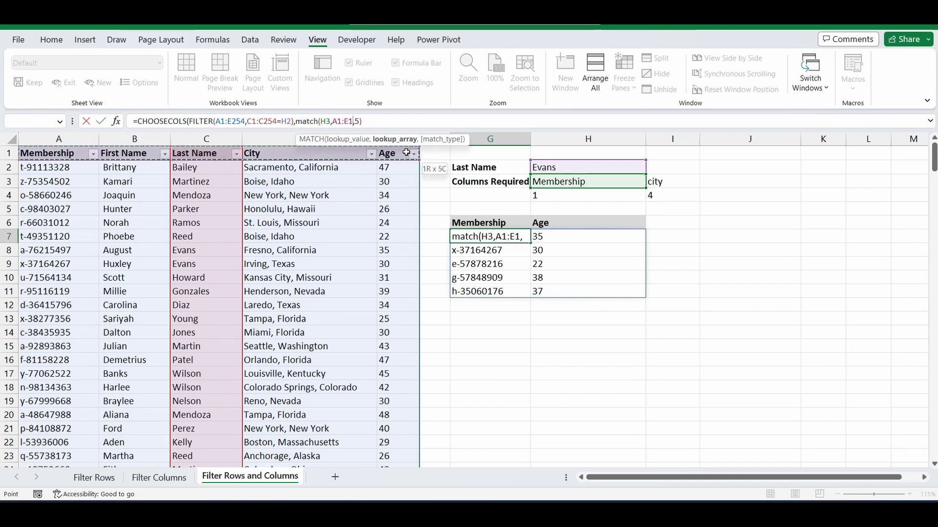
type(",")
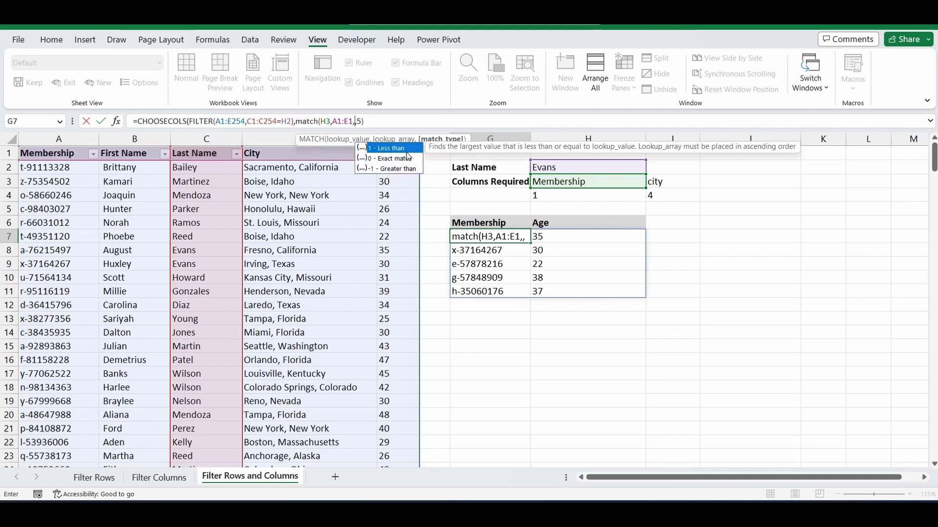
type("0),")
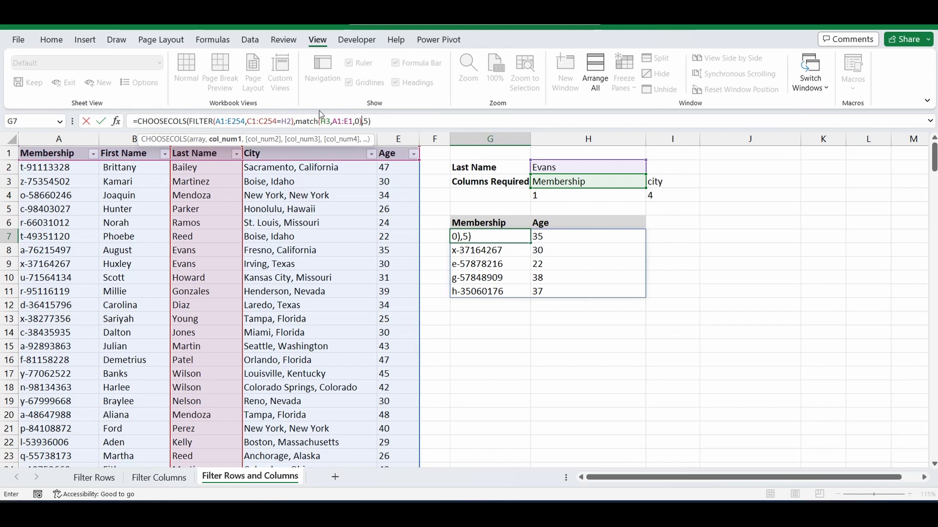
Replace the column number 5 with MATCH(I3,A1:E1,0) and commit the formula.
left_click(373, 123)
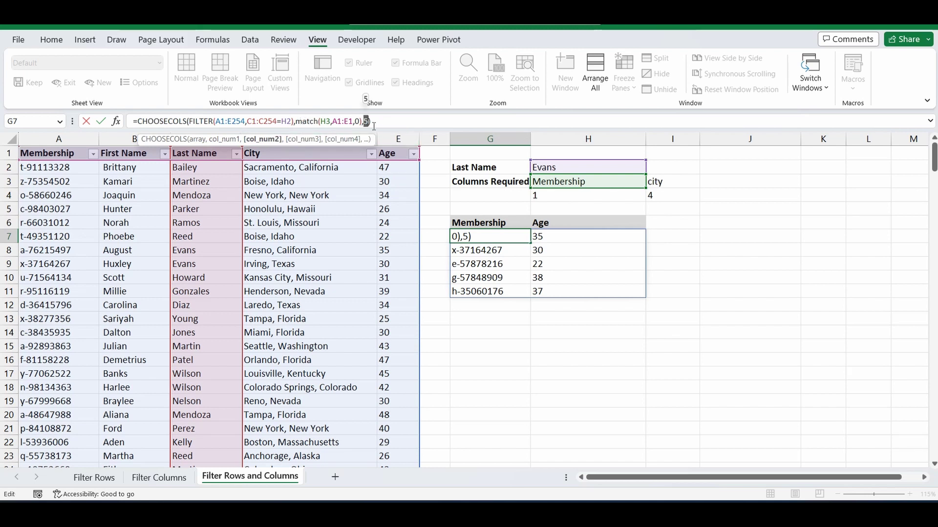
key("BackSpace")
type("match")
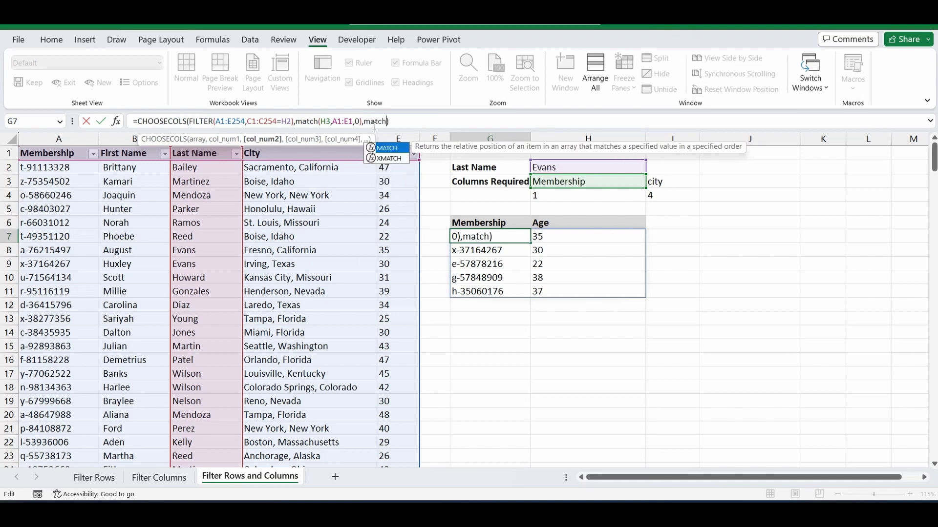
type("(")
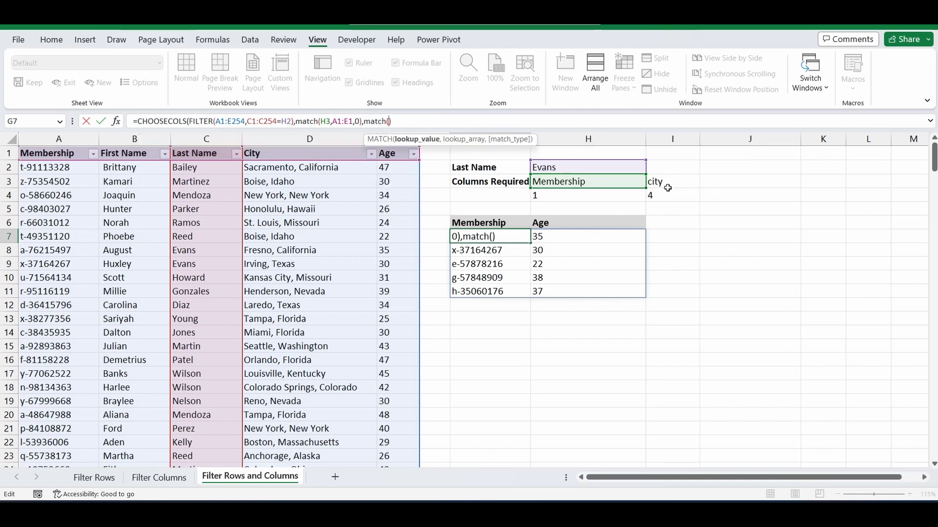
left_click(668, 187)
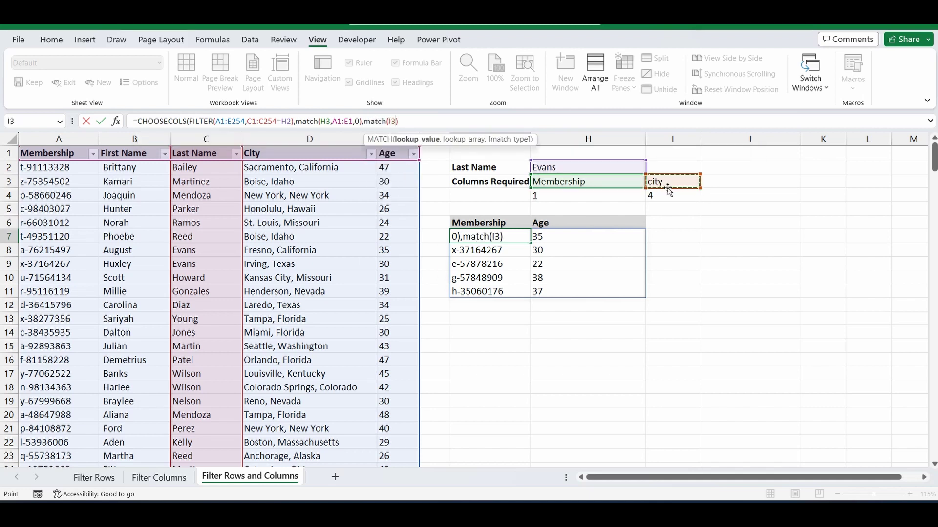
type(",")
left_click_drag(47, 153, 390, 160)
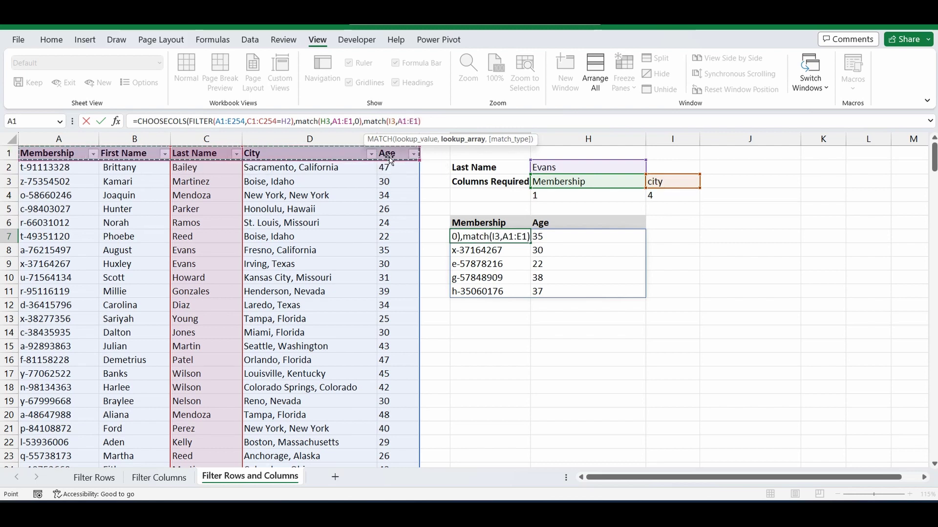
type(",")
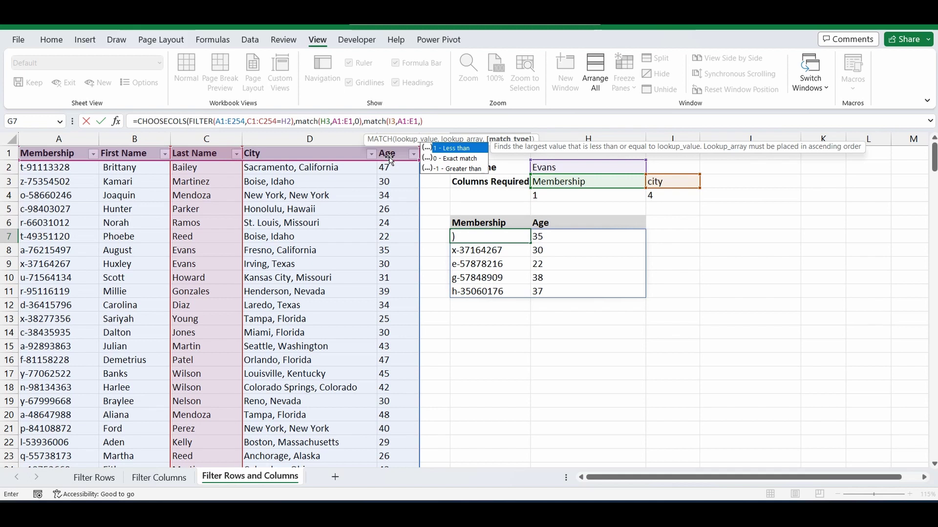
type("0)")
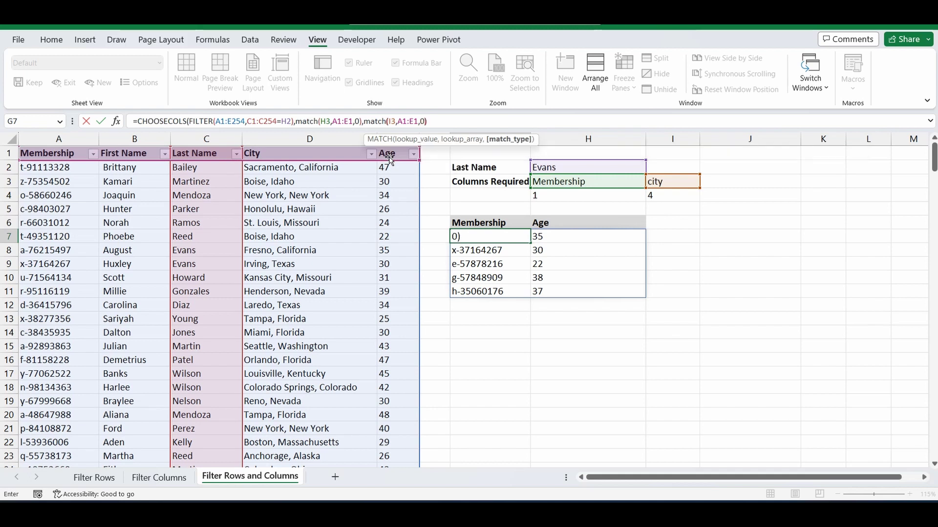
type(")")
key("Return")
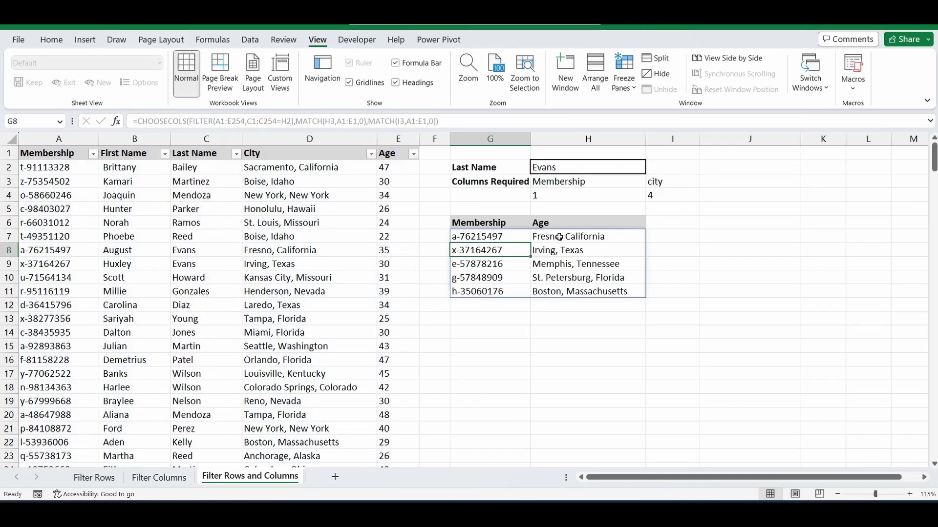
Relabel H6 as City, then clear both result headers in G6:H6.
left_click(558, 223)
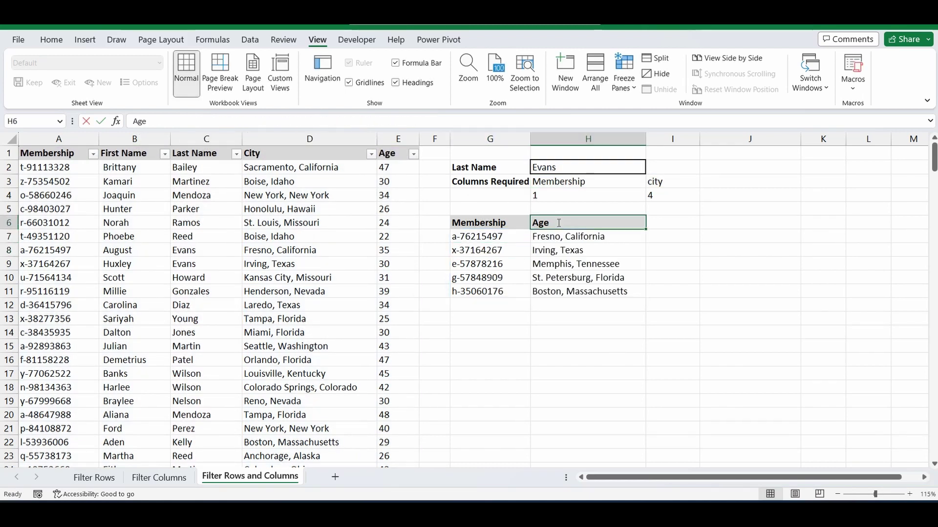
type("City")
key("Return")
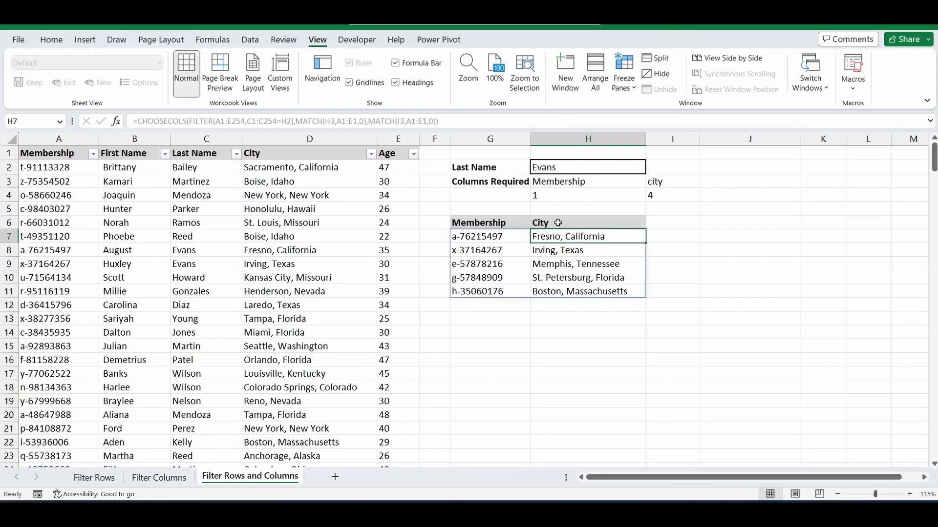
left_click_drag(486, 223, 567, 224)
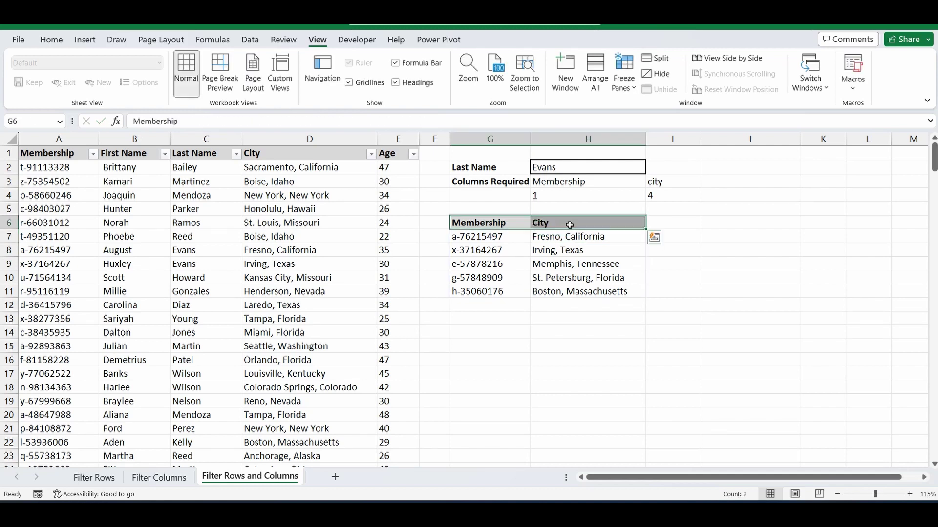
key("Delete")
left_click(732, 289)
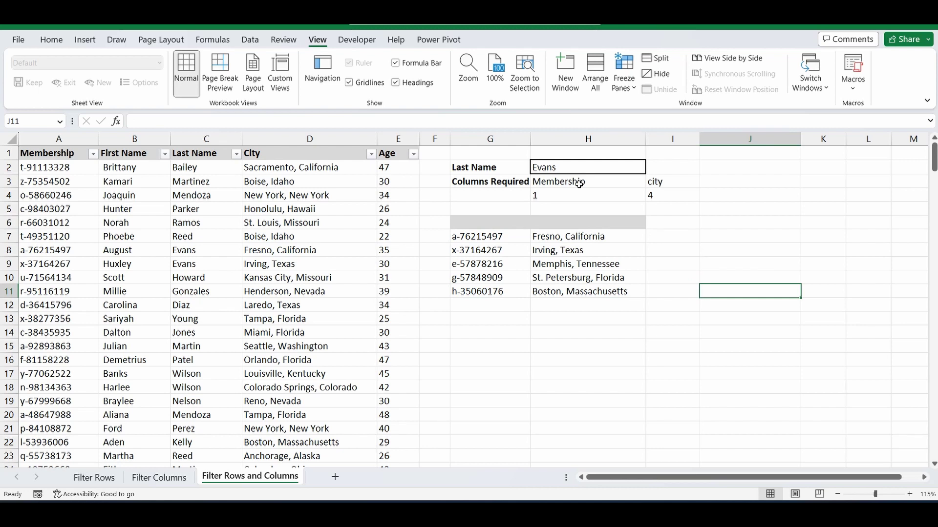
double_click(570, 181)
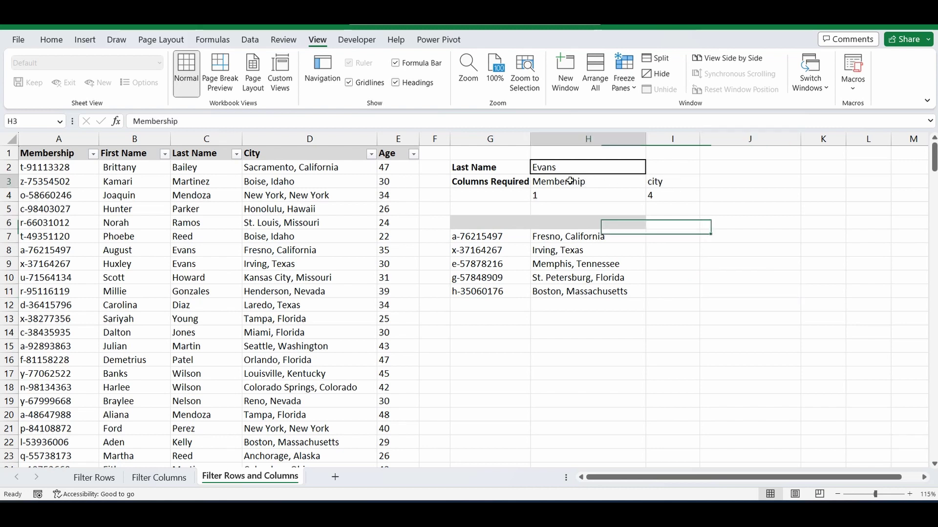
Change the first required column in H3 to Last Name and the looked-up surname in H2 to Young.
double_click(571, 181)
type("Last")
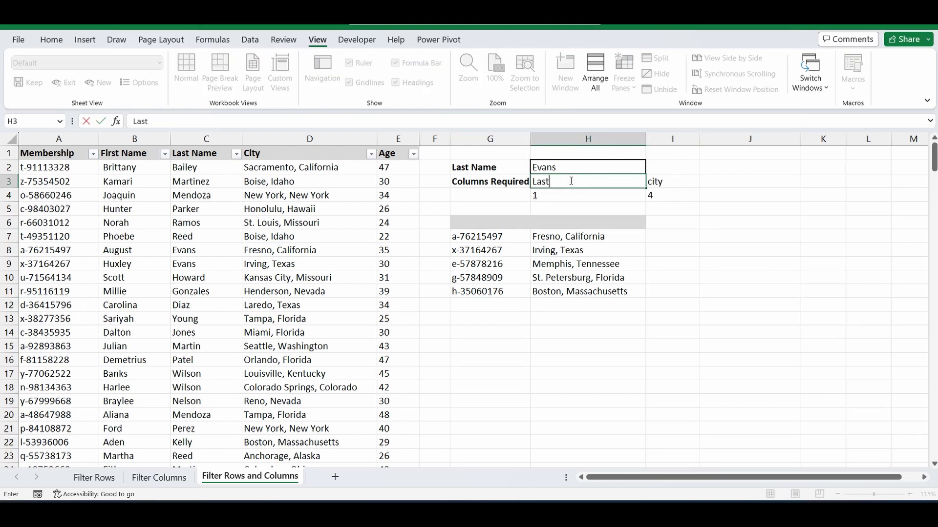
type(" Name")
key("Return")
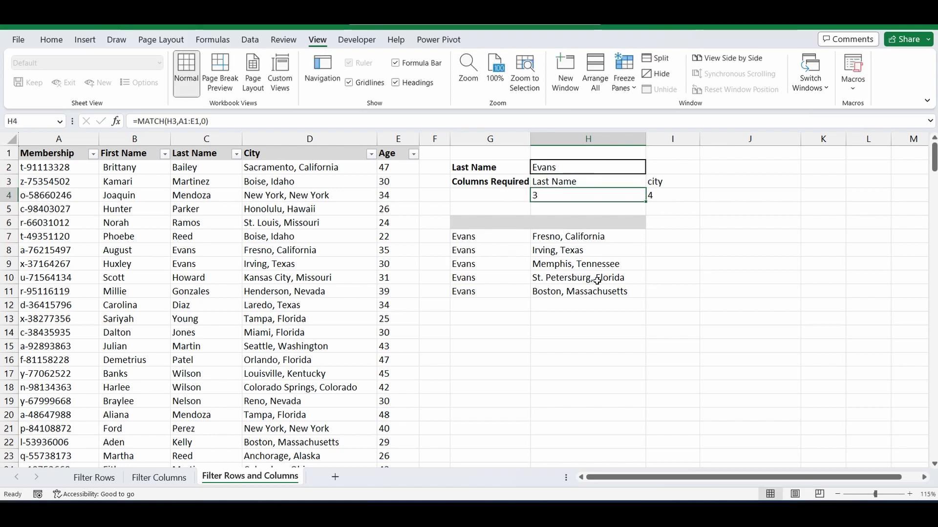
left_click(570, 168)
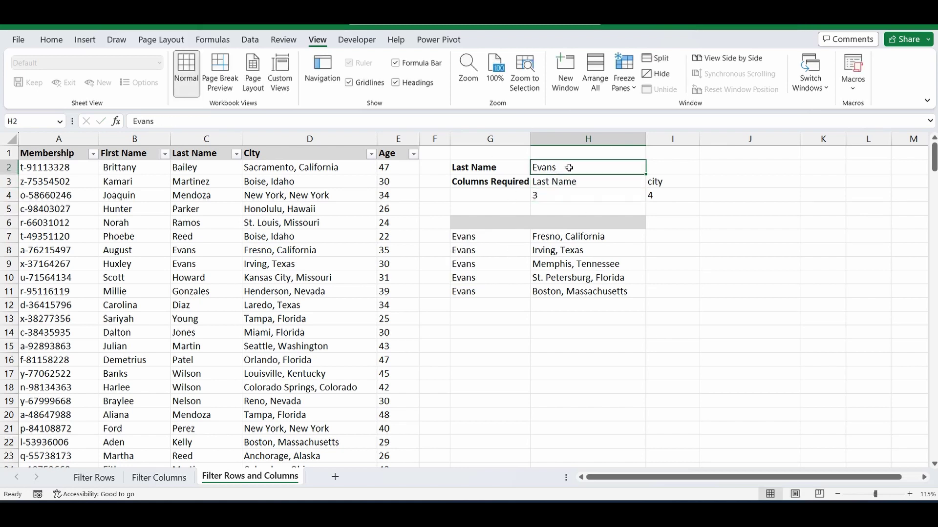
type("Young")
key("Return")
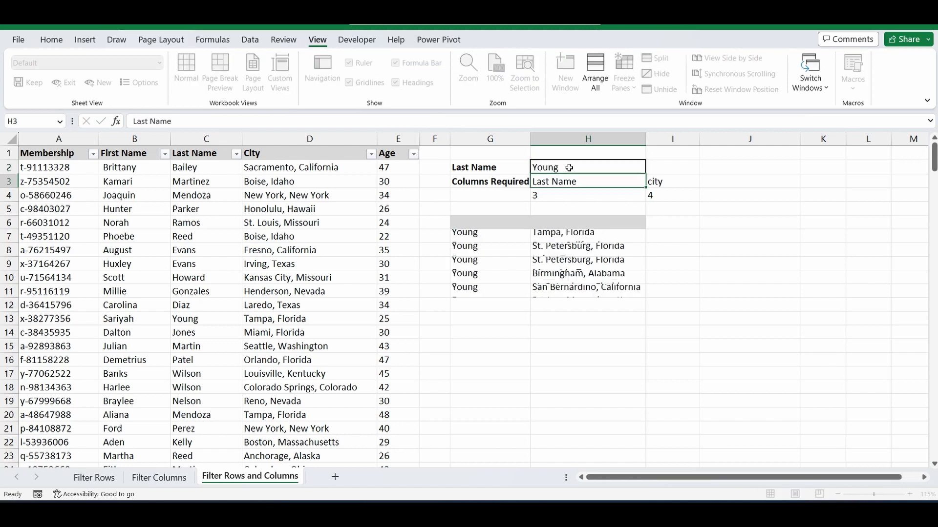